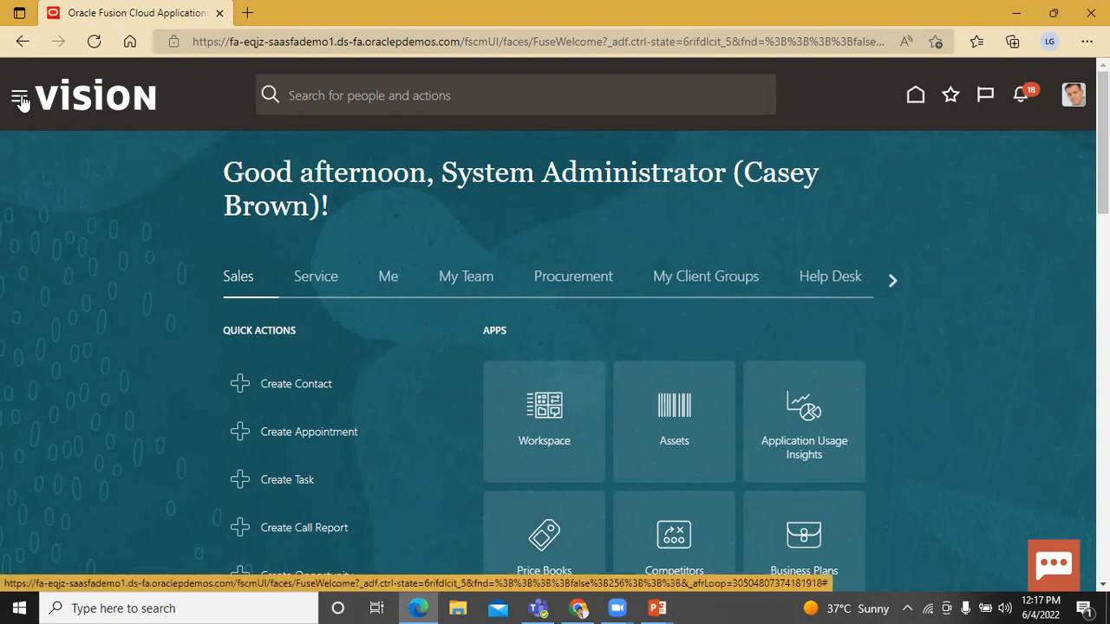
# Open the Sandboxes management page from the Configuration group of the navigator
pyautogui.click(20, 98)
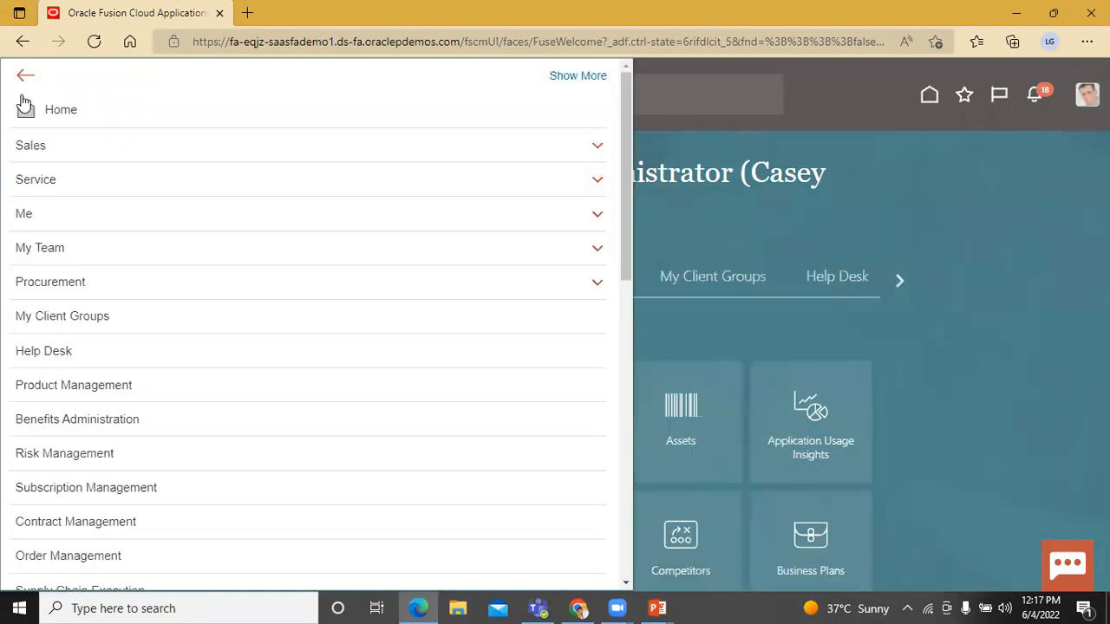
pyautogui.scroll(-5, 203, 337)
pyautogui.scroll(-4, 203, 337)
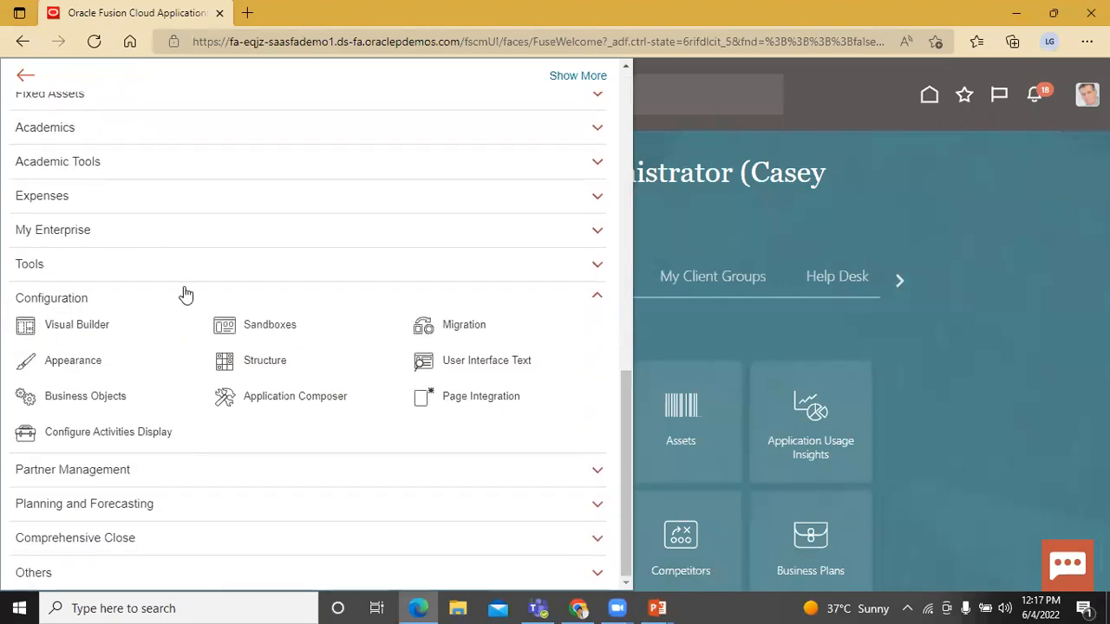
pyautogui.click(183, 294)
pyautogui.click(171, 441)
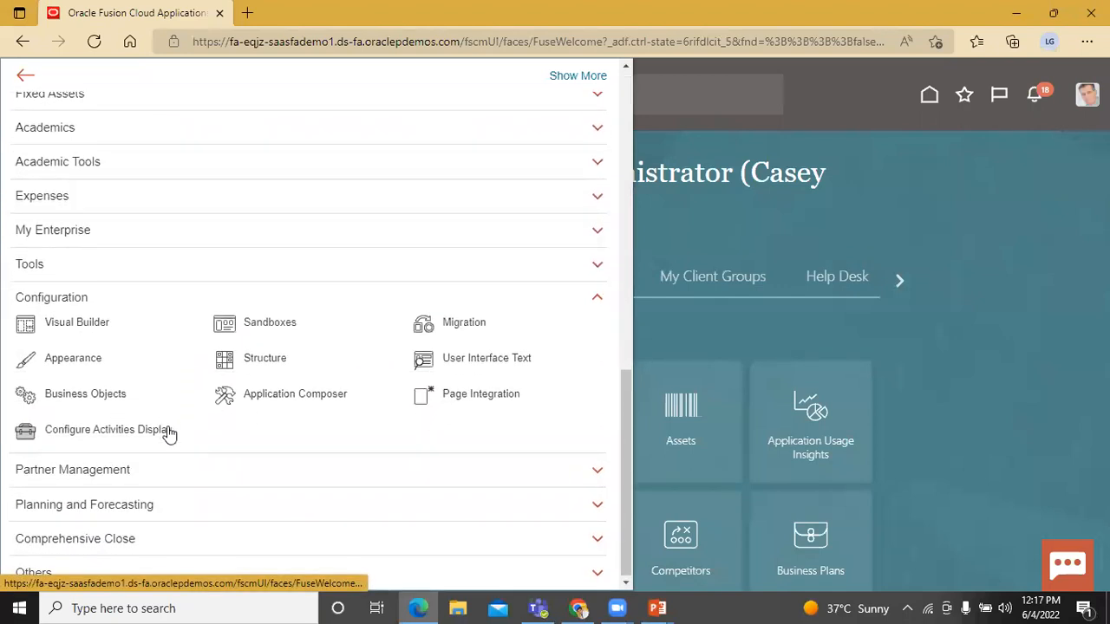
pyautogui.click(274, 321)
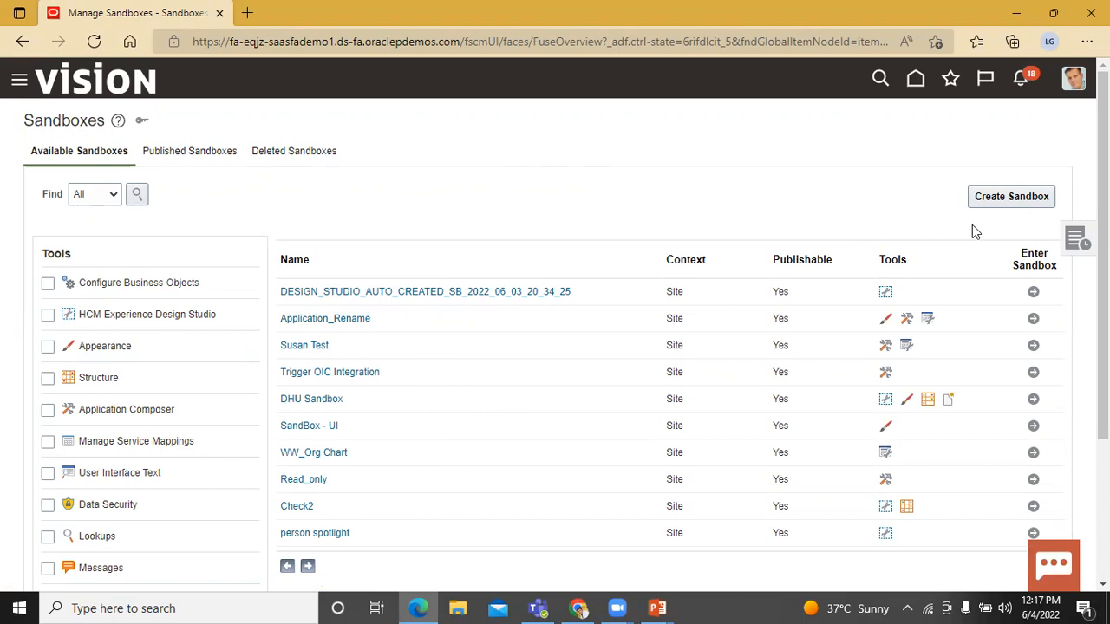
# Create a sandbox named "BSIP Sandbox" with the Application Composer tool active, and enter it
pyautogui.click(1006, 199)
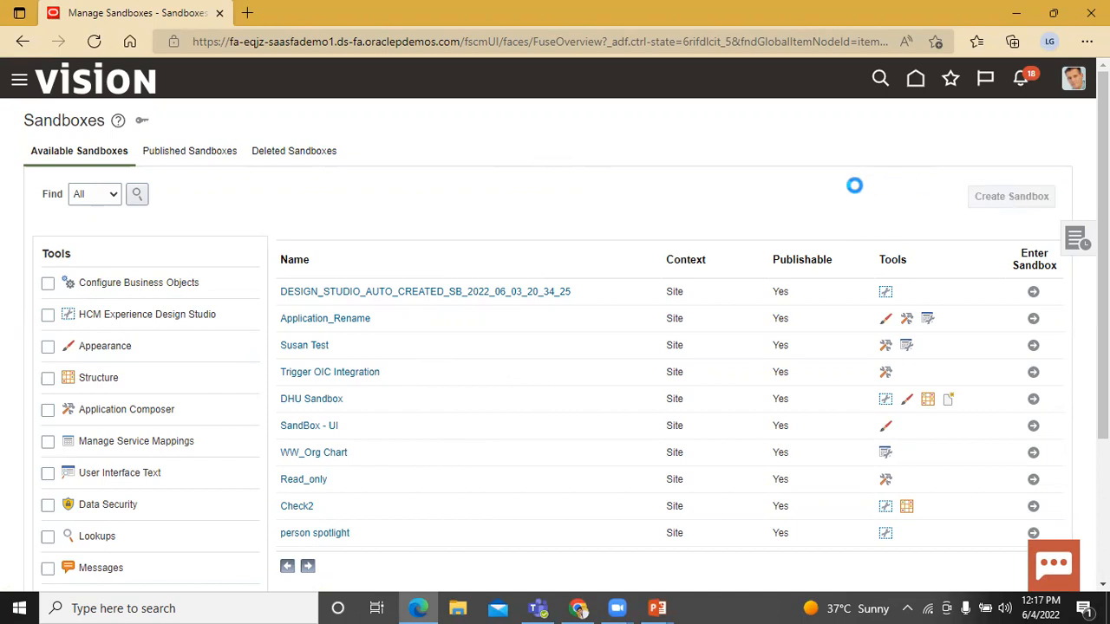
pyautogui.click(287, 169)
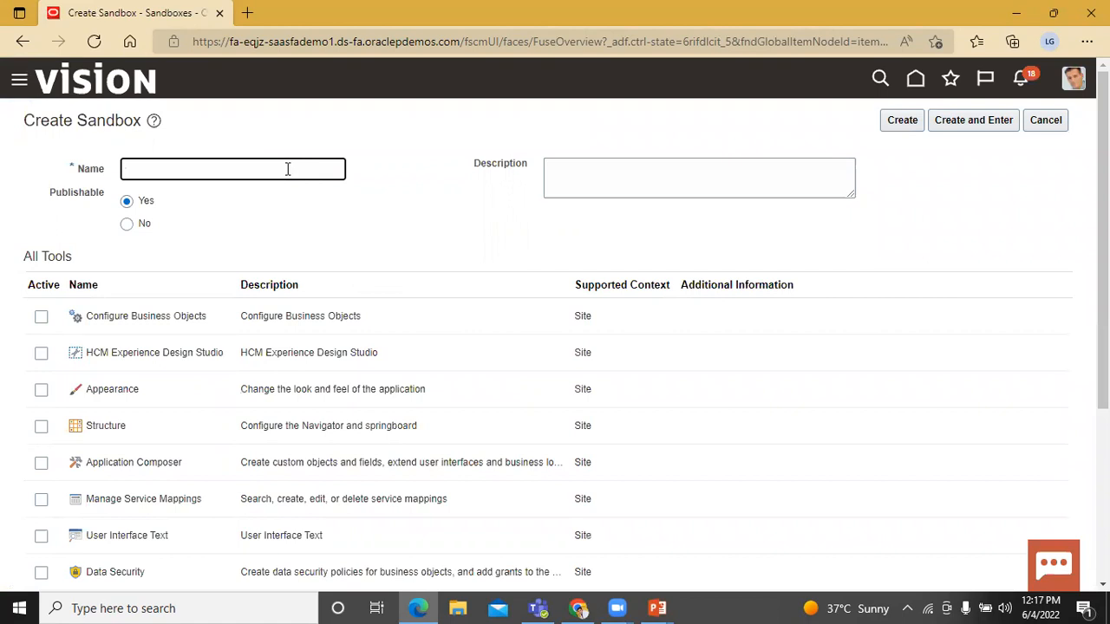
pyautogui.write('BSIP Sandbox')
pyautogui.click(39, 465)
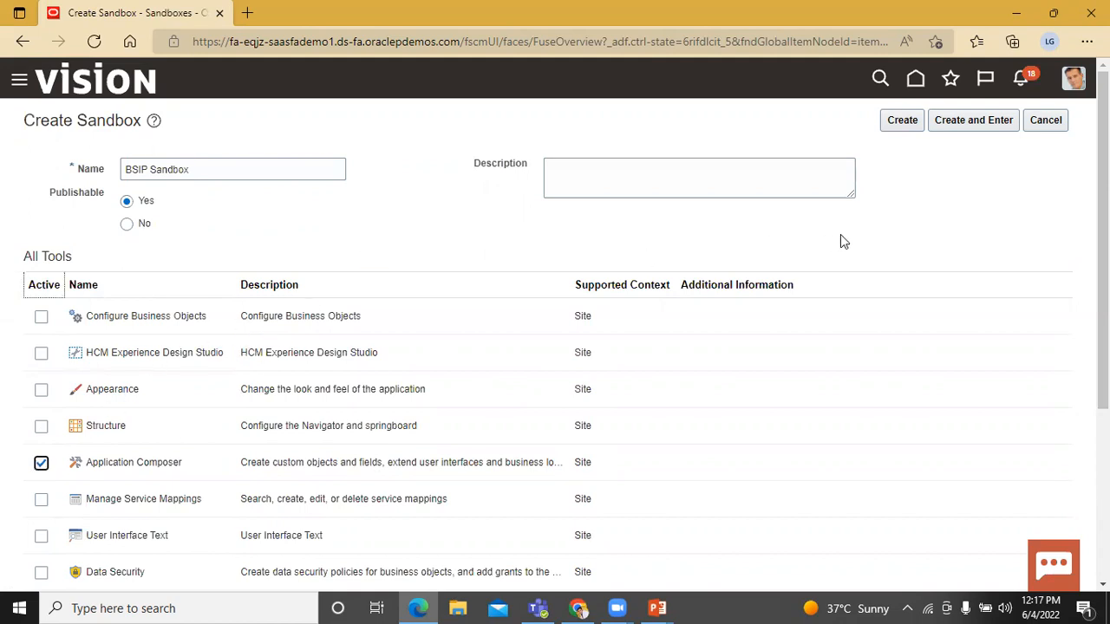
pyautogui.click(973, 127)
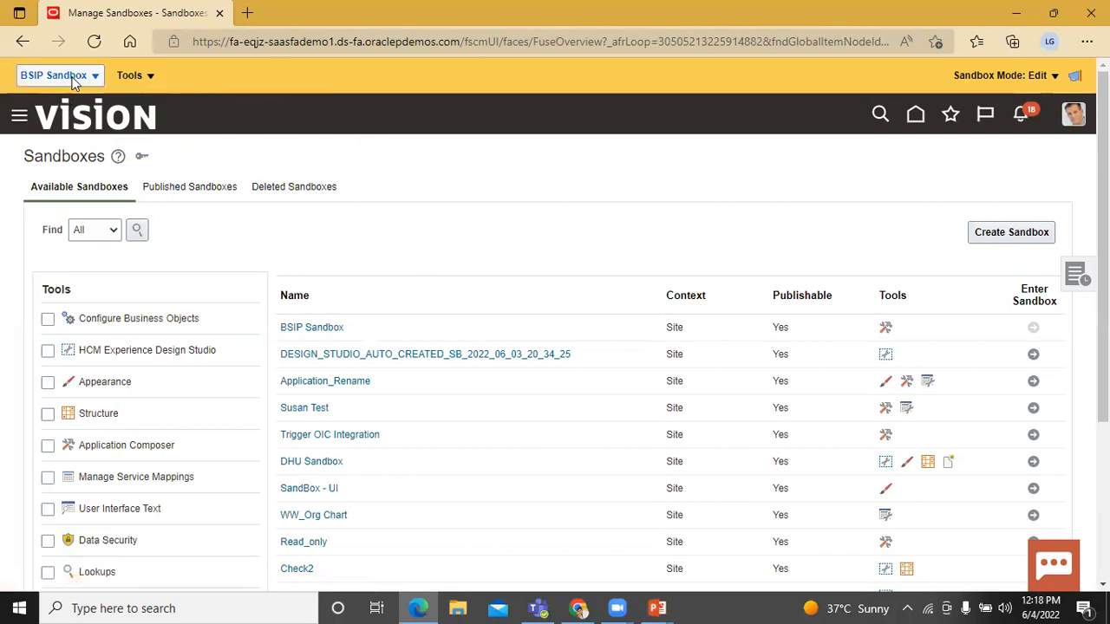
# Check which tools are available in the active BSIP Sandbox
pyautogui.click(73, 78)
pyautogui.click(78, 75)
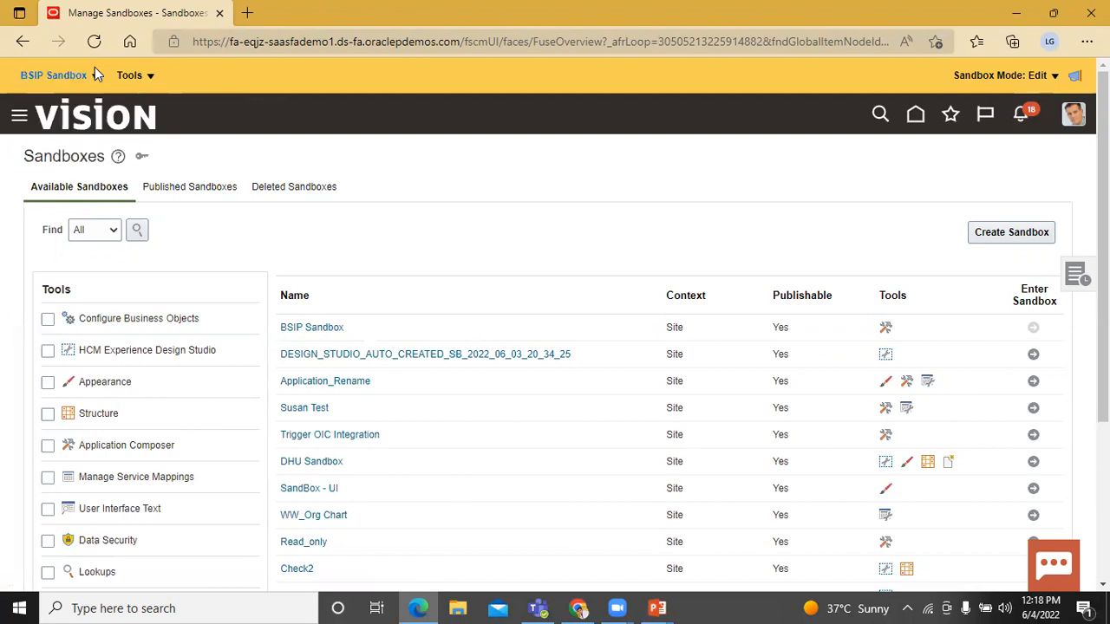
pyautogui.click(133, 78)
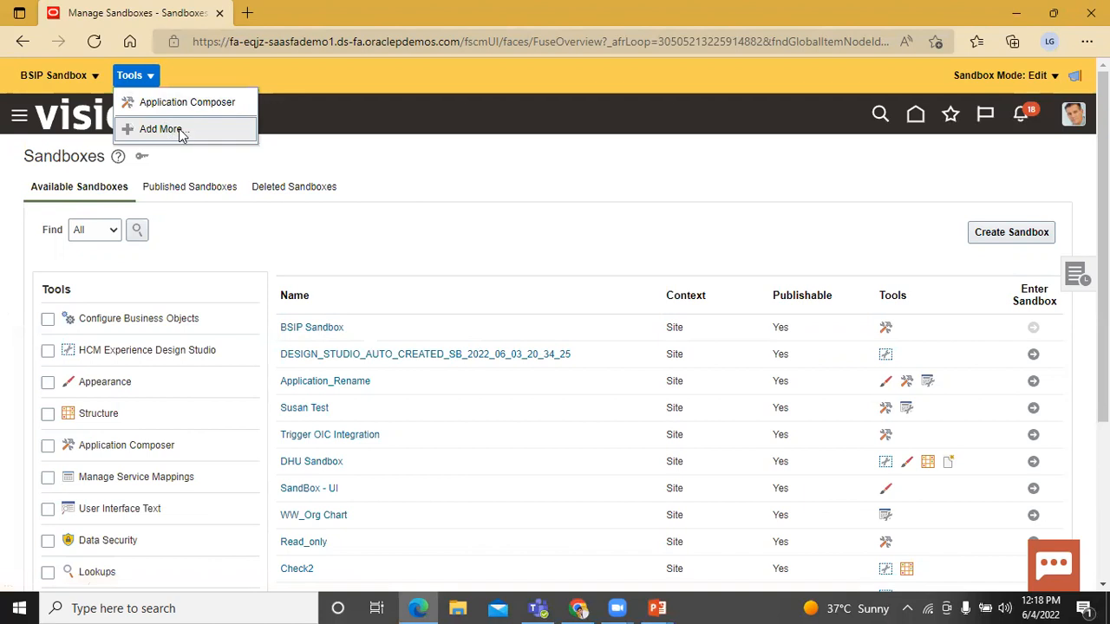
pyautogui.click(489, 173)
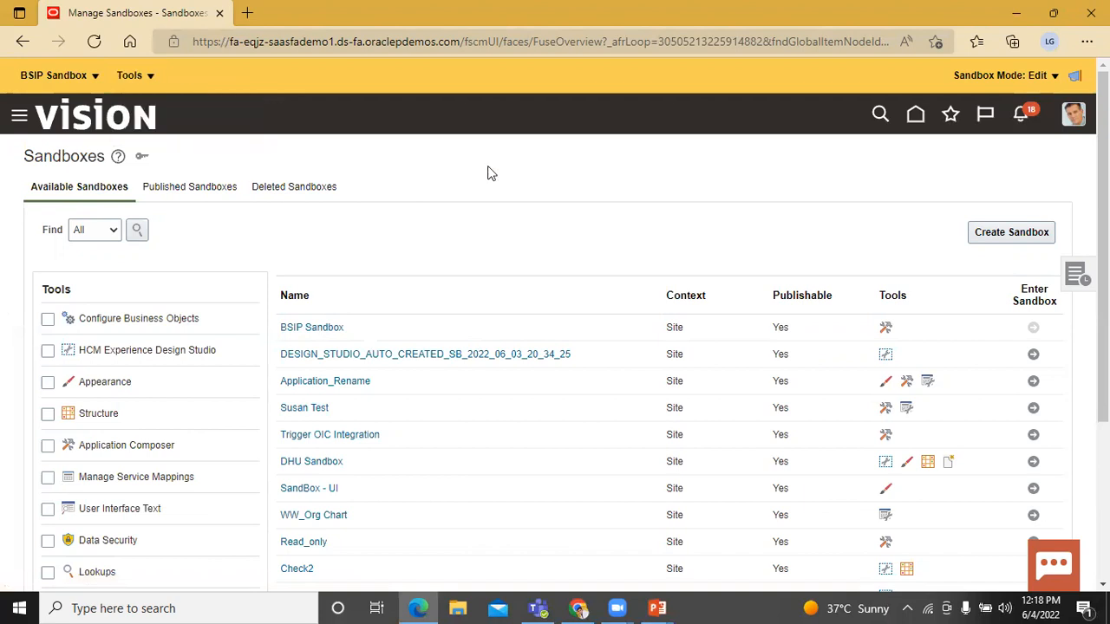
# Open Application Composer from the Configuration group of the navigator
pyautogui.click(19, 117)
pyautogui.scroll(-10, 240, 255)
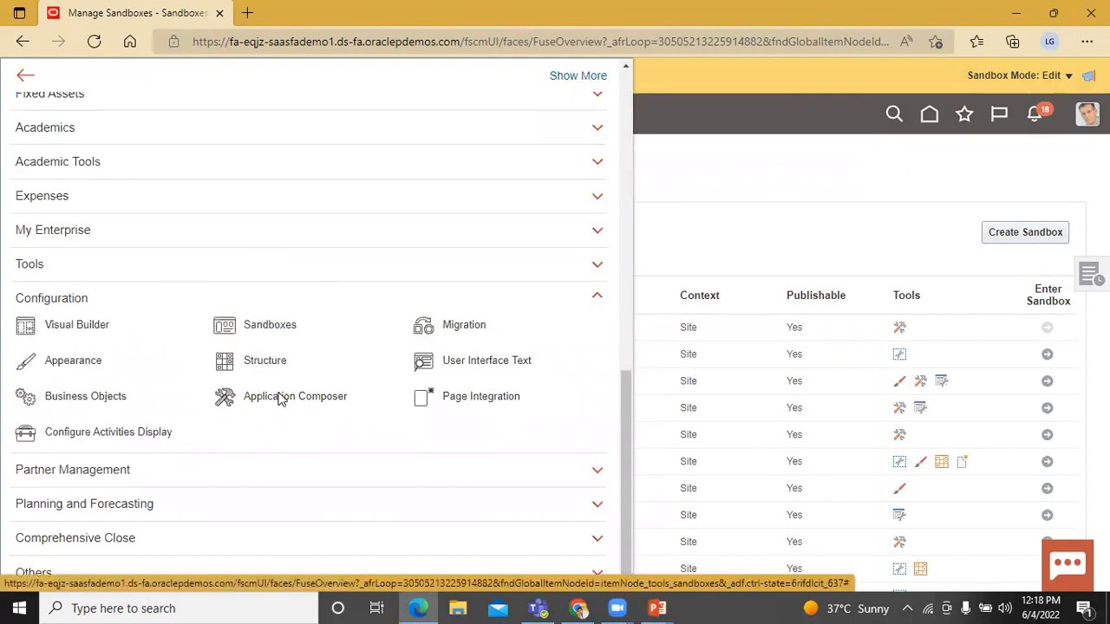
pyautogui.click(280, 397)
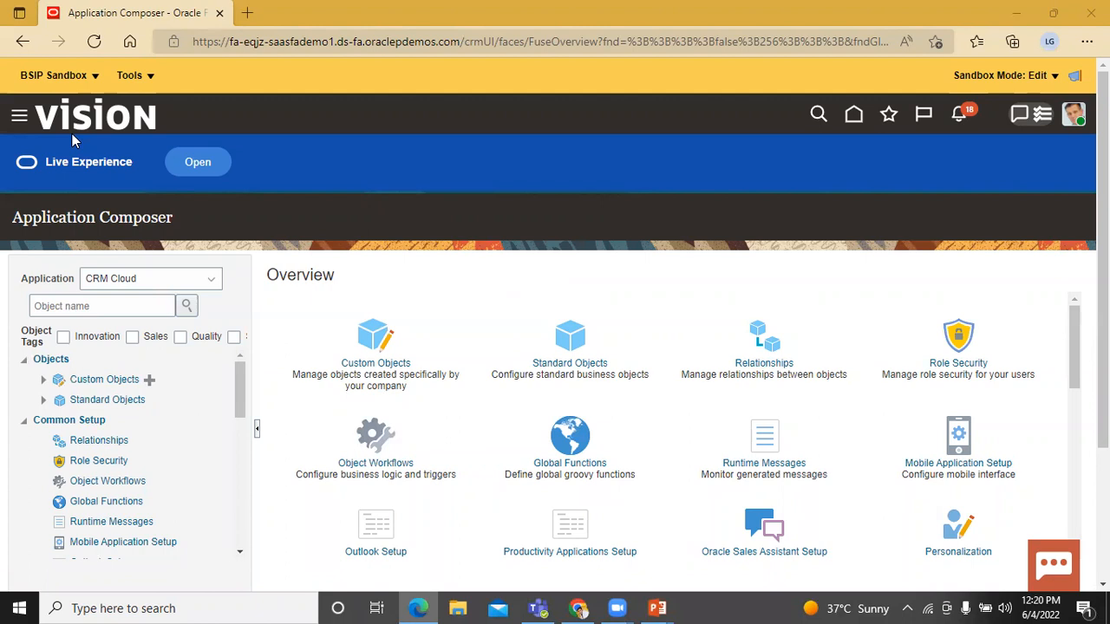
# Open the application pages of the standard Account object
pyautogui.click(44, 402)
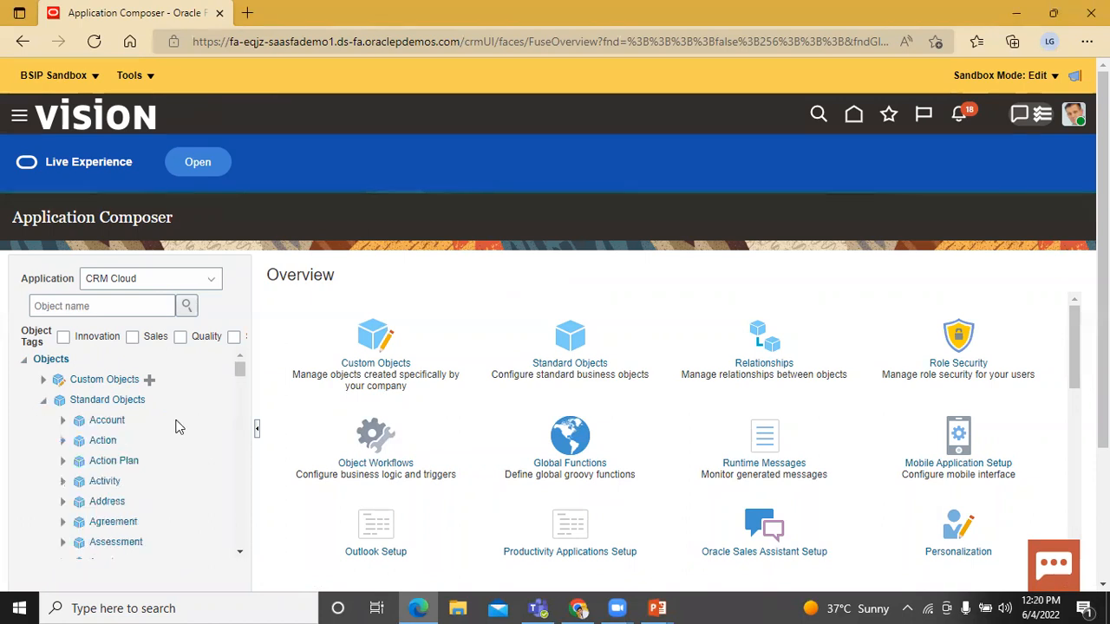
pyautogui.click(64, 422)
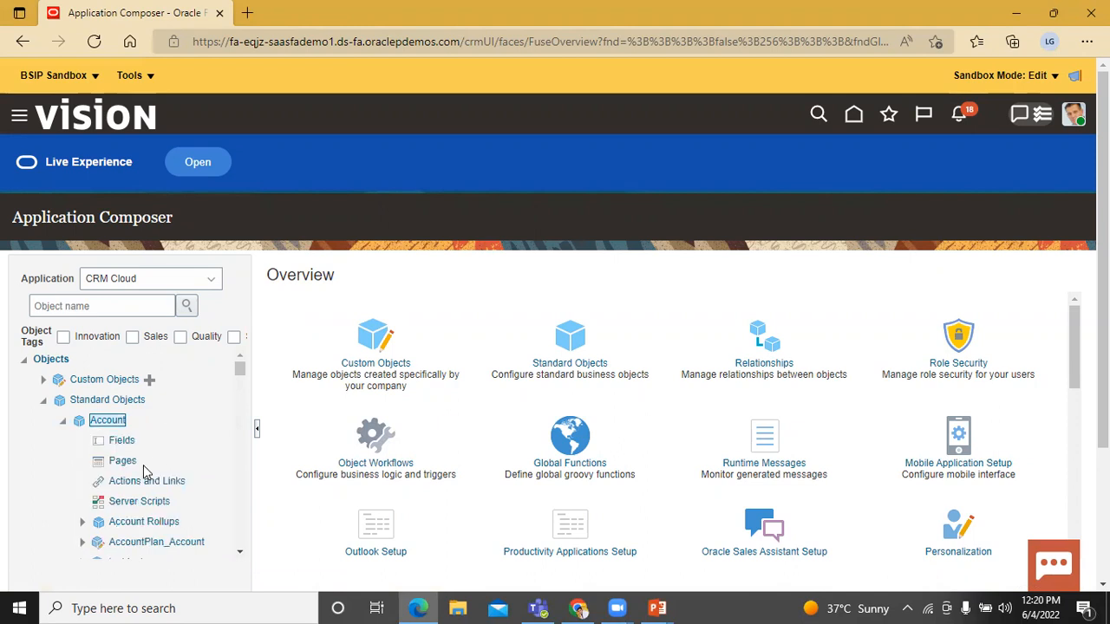
pyautogui.click(121, 462)
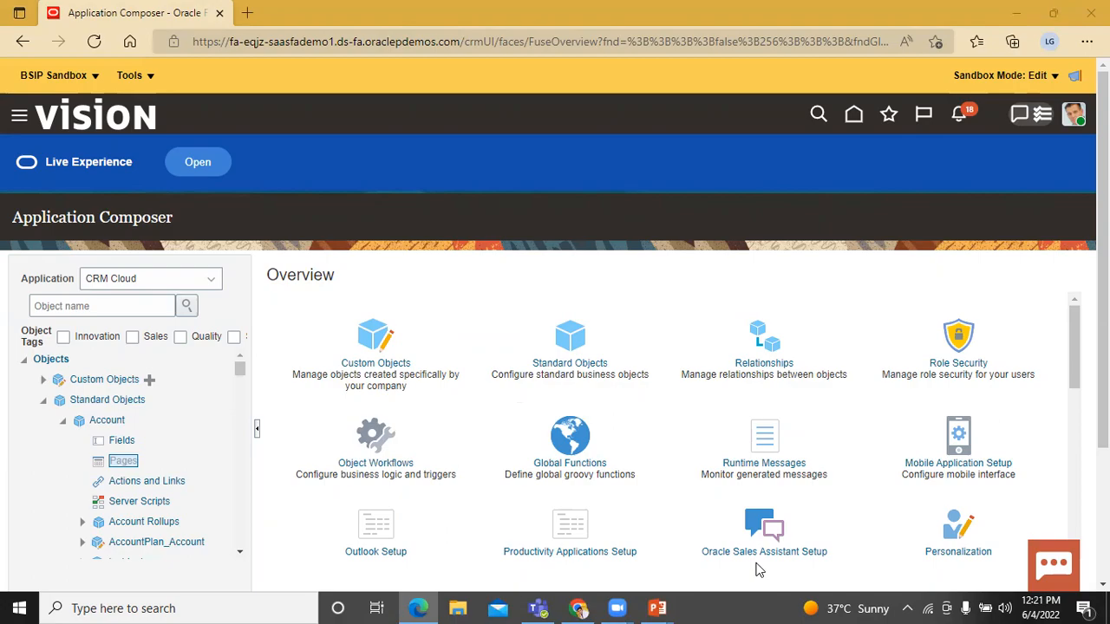
pyautogui.hotkey('alt', 'Tab')
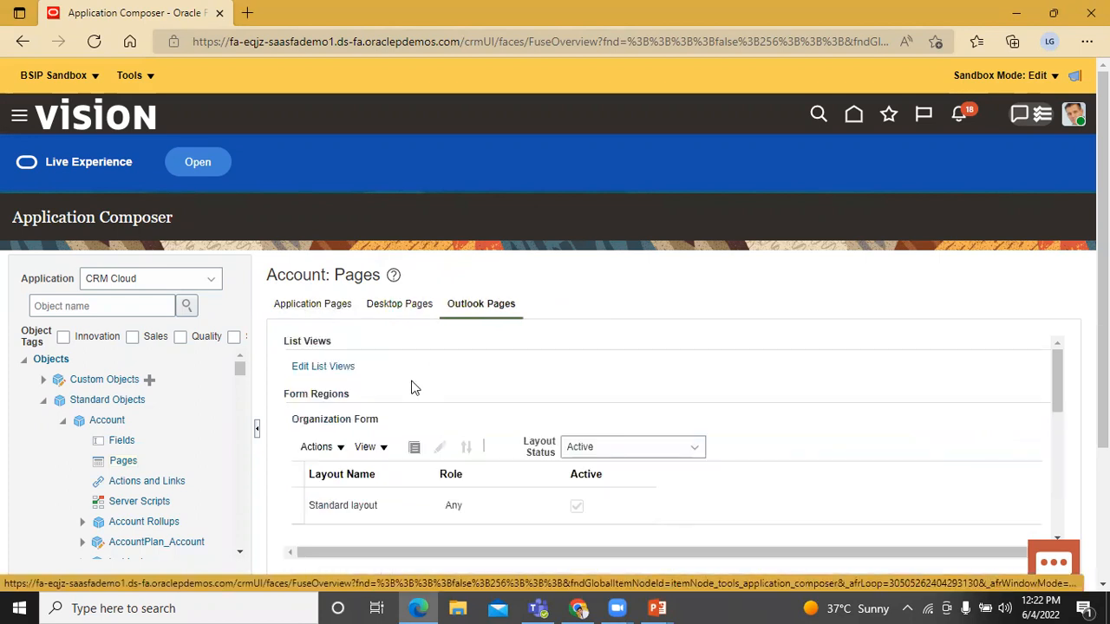
pyautogui.click(319, 307)
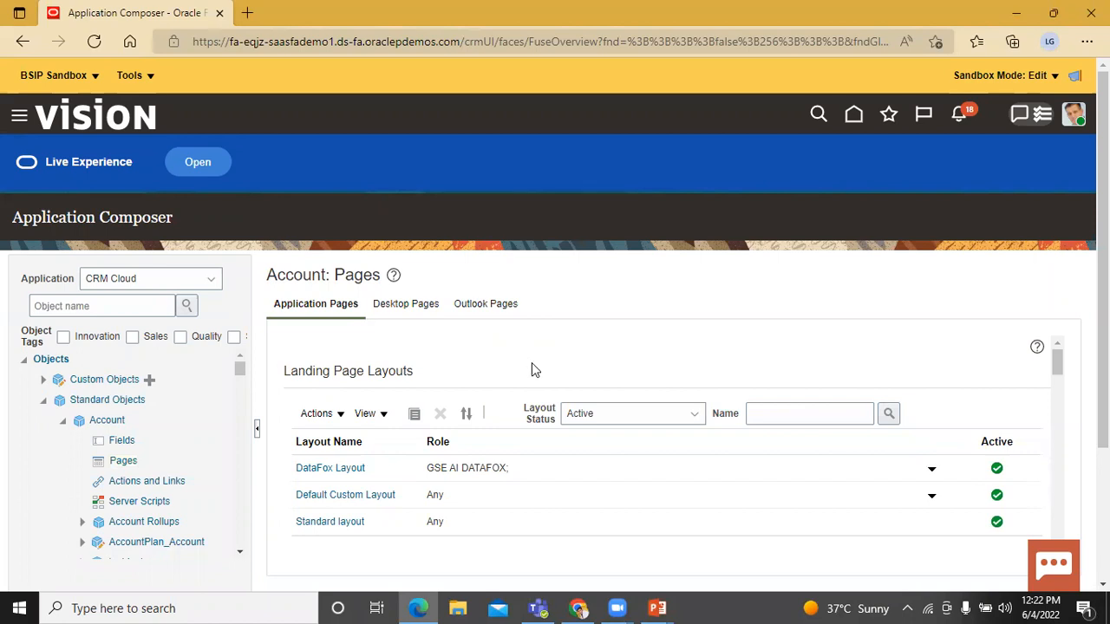
# Duplicate the Account details page's Standard layout as "BISP Account Extend" and open the copy for editing
pyautogui.scroll(-3, 499, 368)
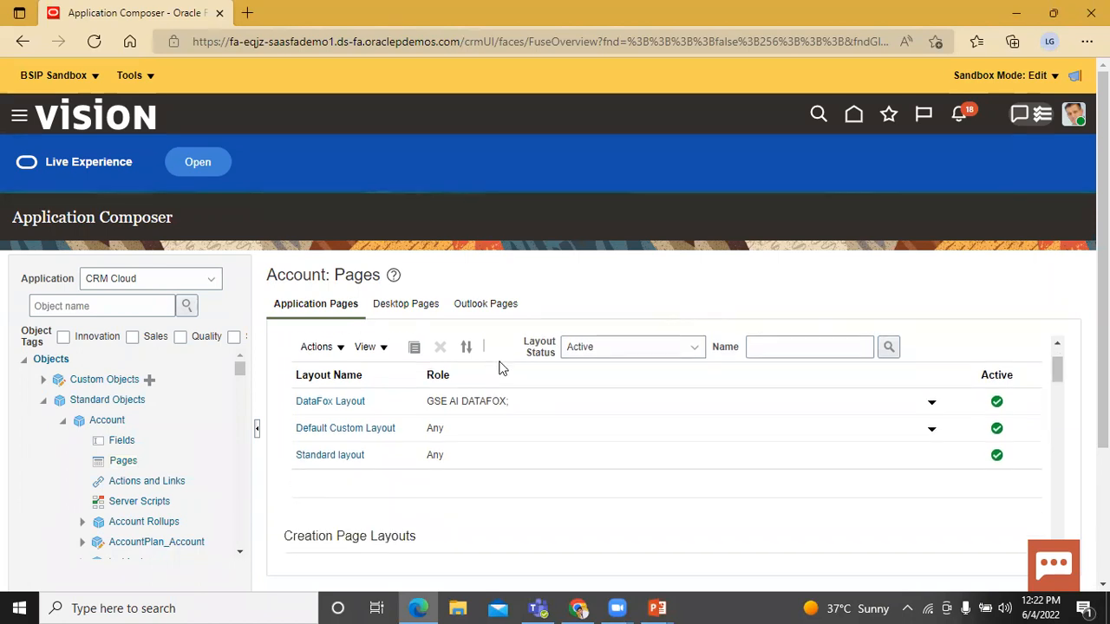
pyautogui.scroll(-7, 499, 368)
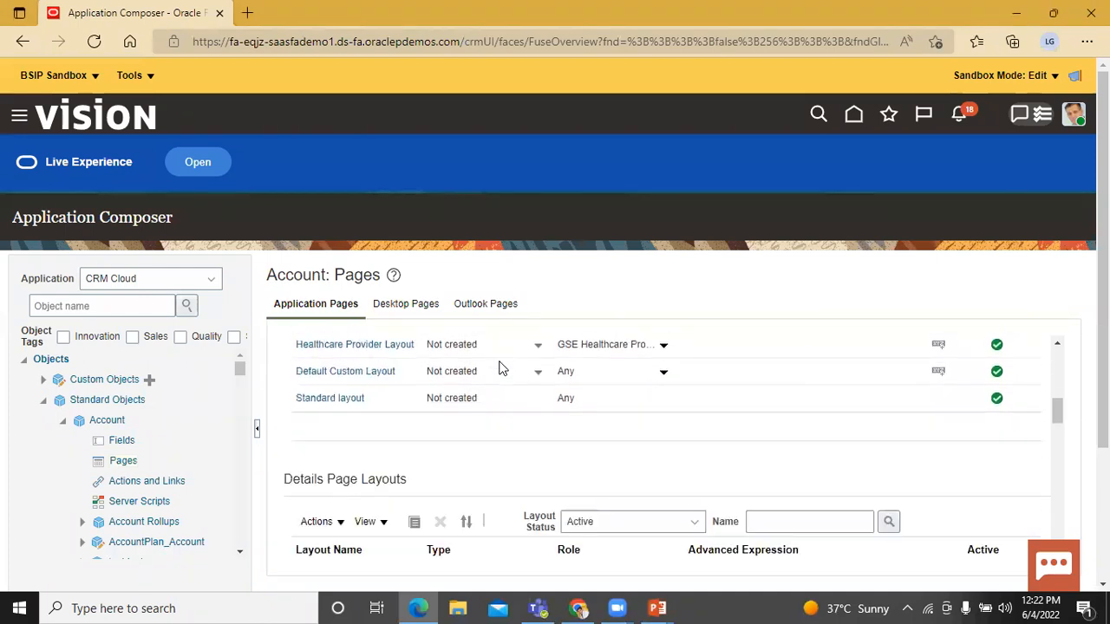
pyautogui.scroll(-1, 499, 368)
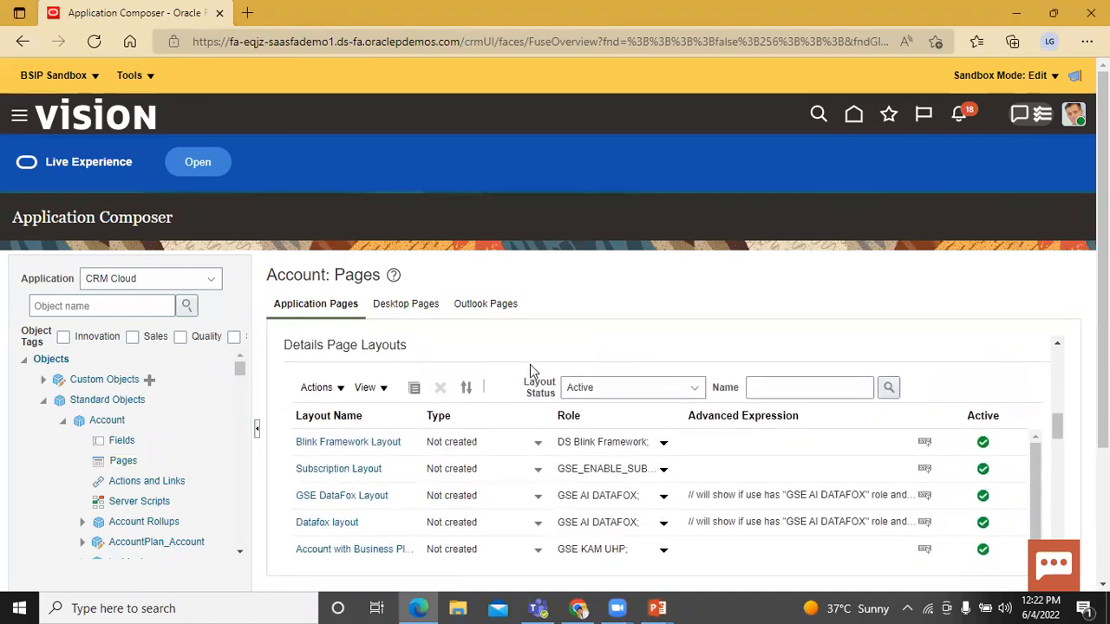
pyautogui.click(479, 438)
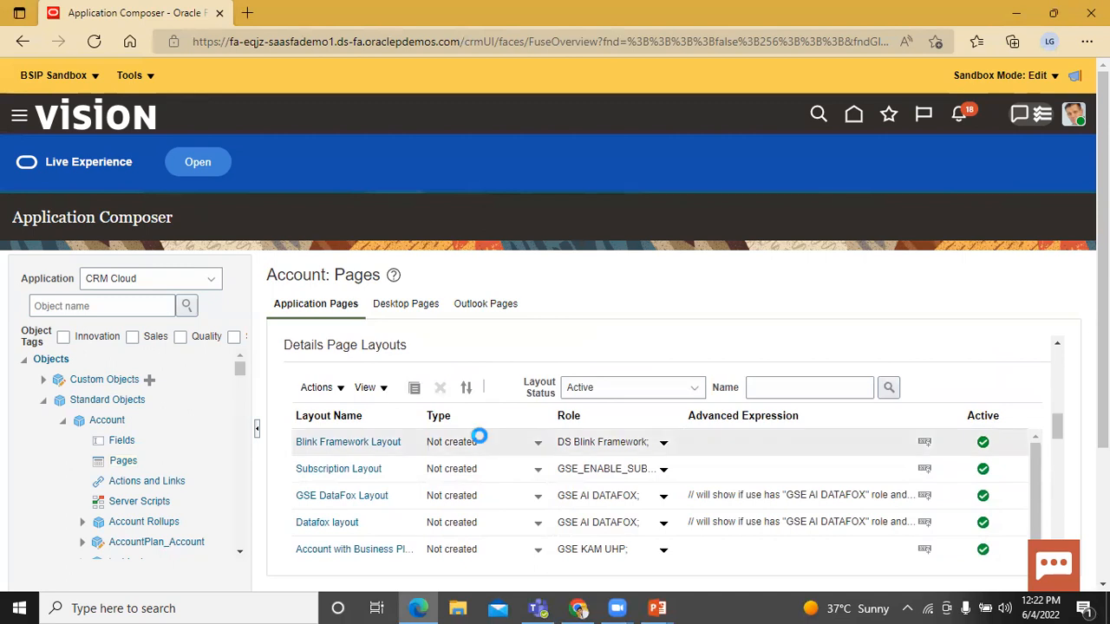
pyautogui.scroll(-10, 479, 436)
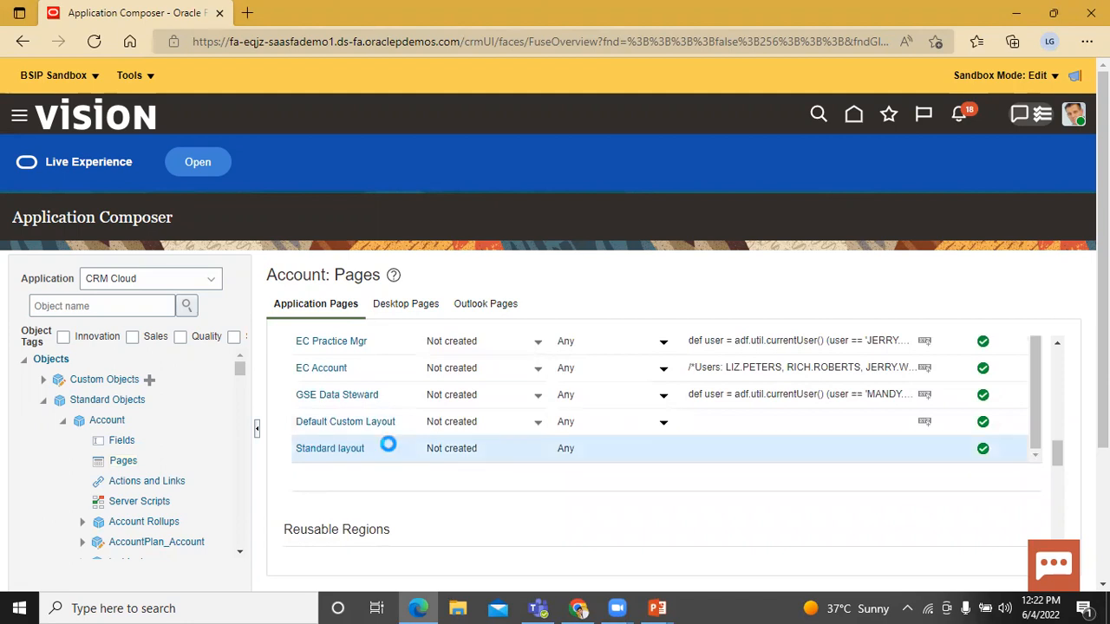
pyautogui.scroll(10, 388, 446)
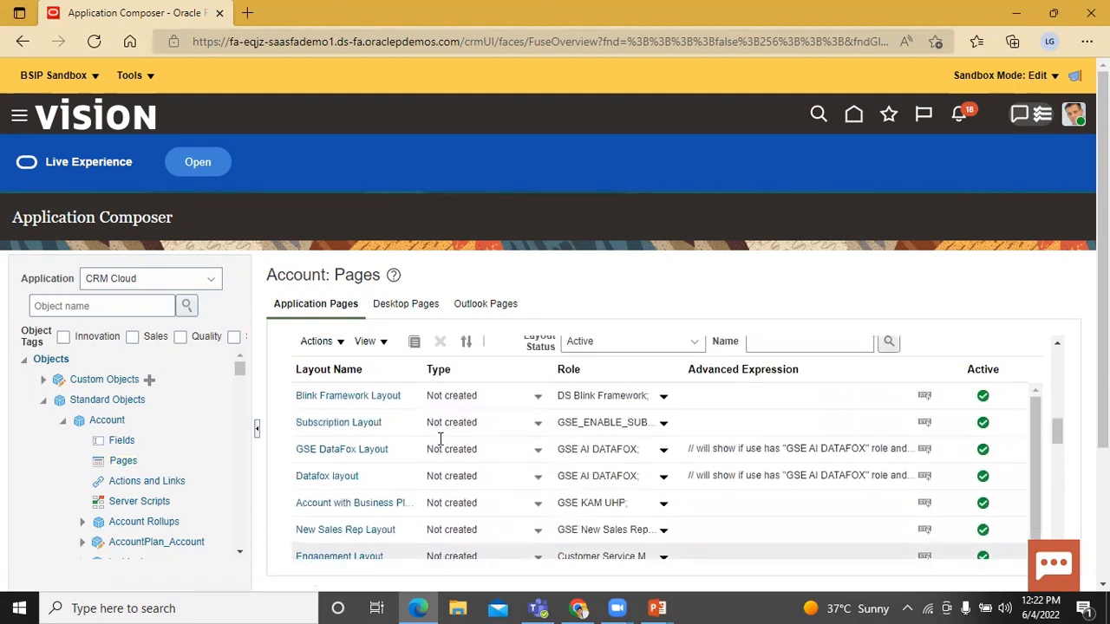
pyautogui.scroll(2, 441, 439)
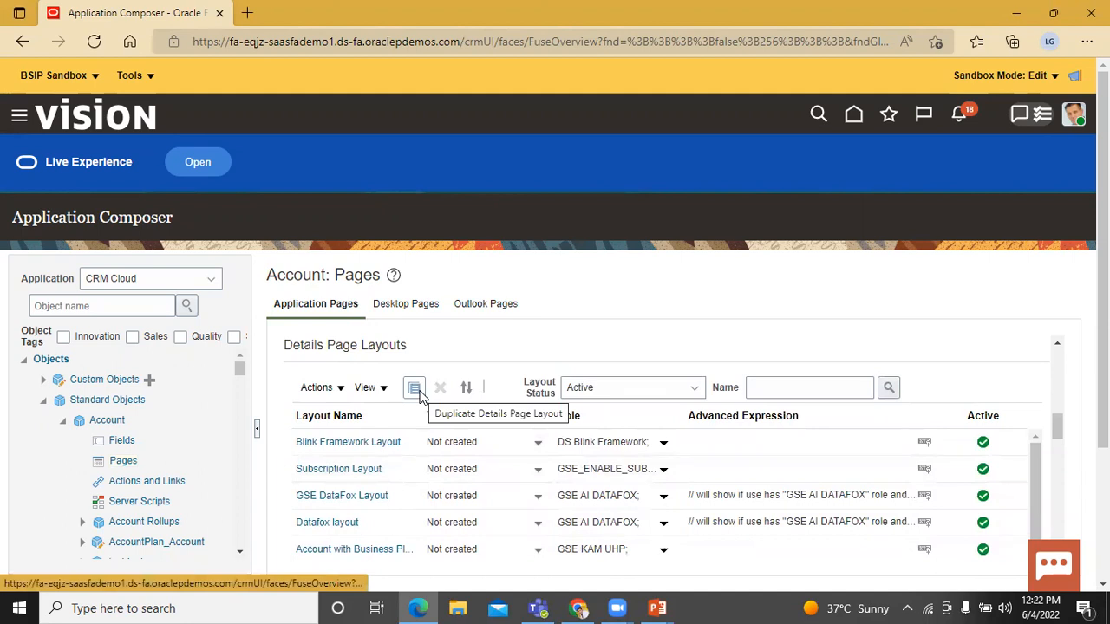
pyautogui.click(419, 395)
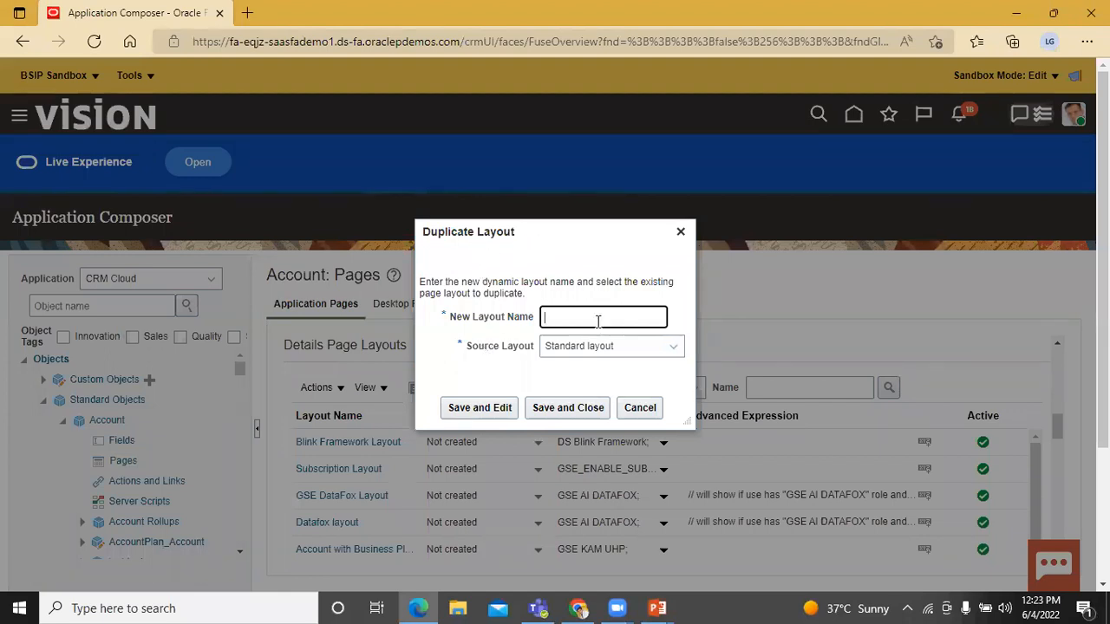
pyautogui.write('BISP Account Extend')
pyautogui.click(483, 411)
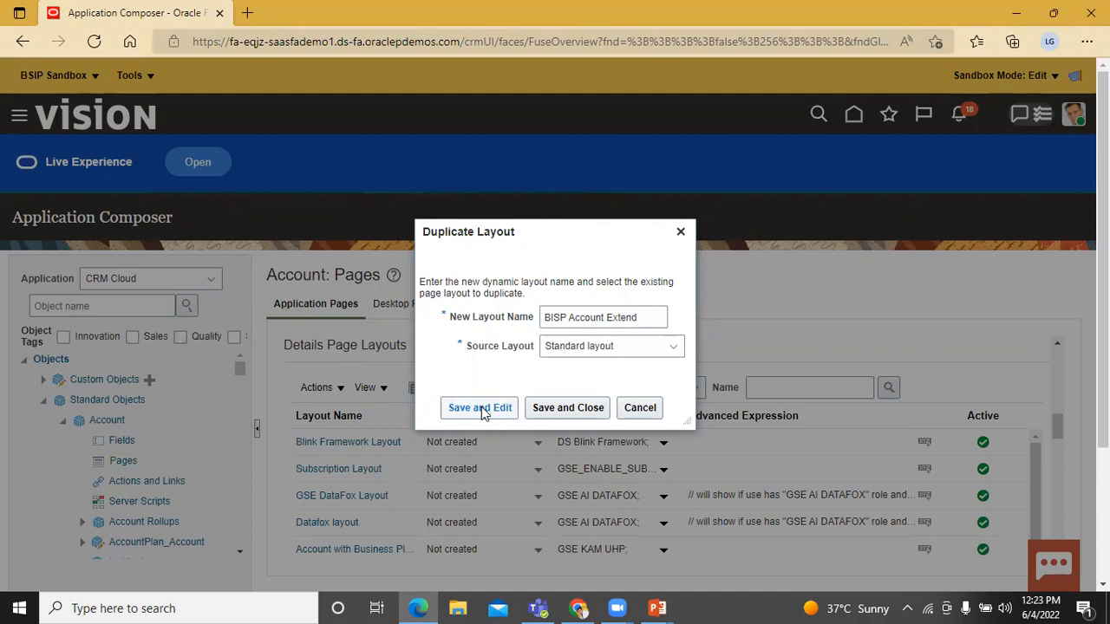
pyautogui.click(484, 411)
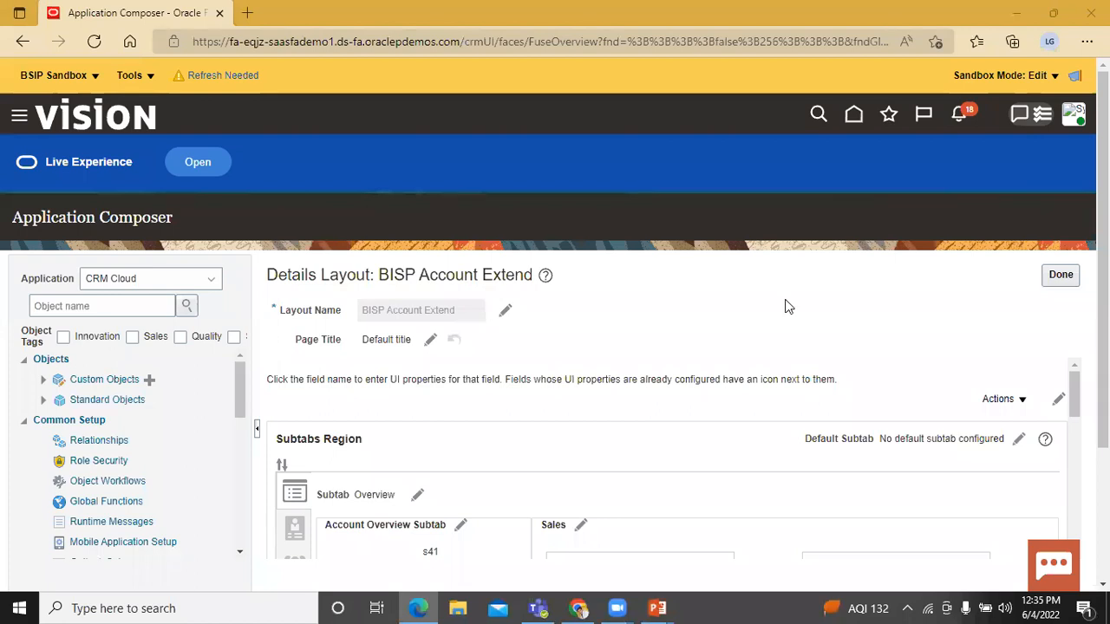
# Add the Account Type field to the selected fields of the layout's Account Overview subtab and save the form
pyautogui.scroll(-1, 788, 307)
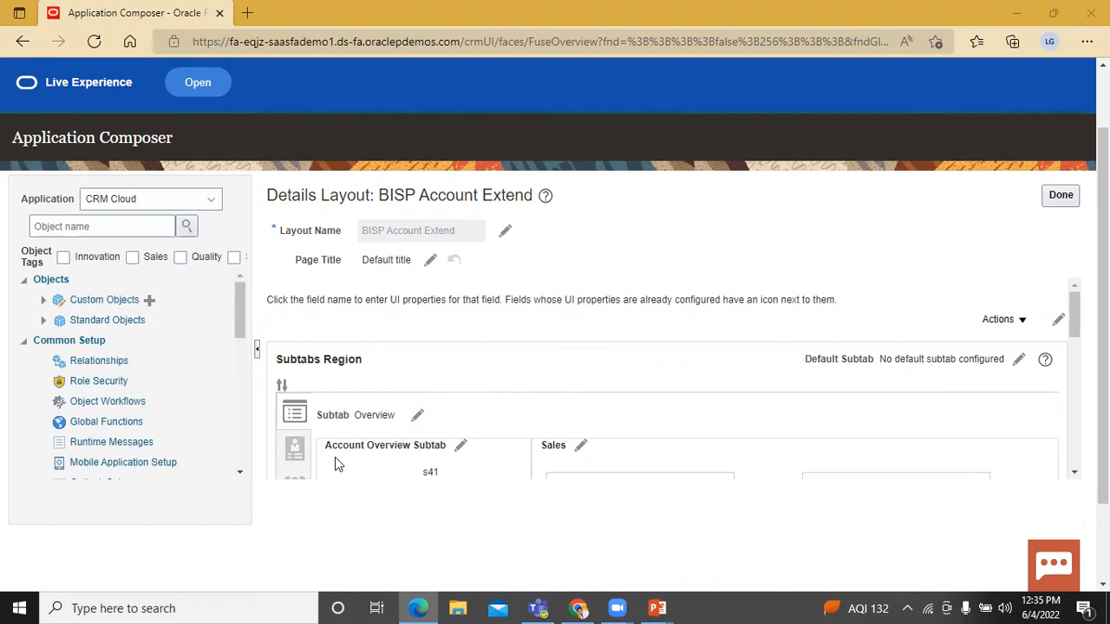
pyautogui.click(461, 450)
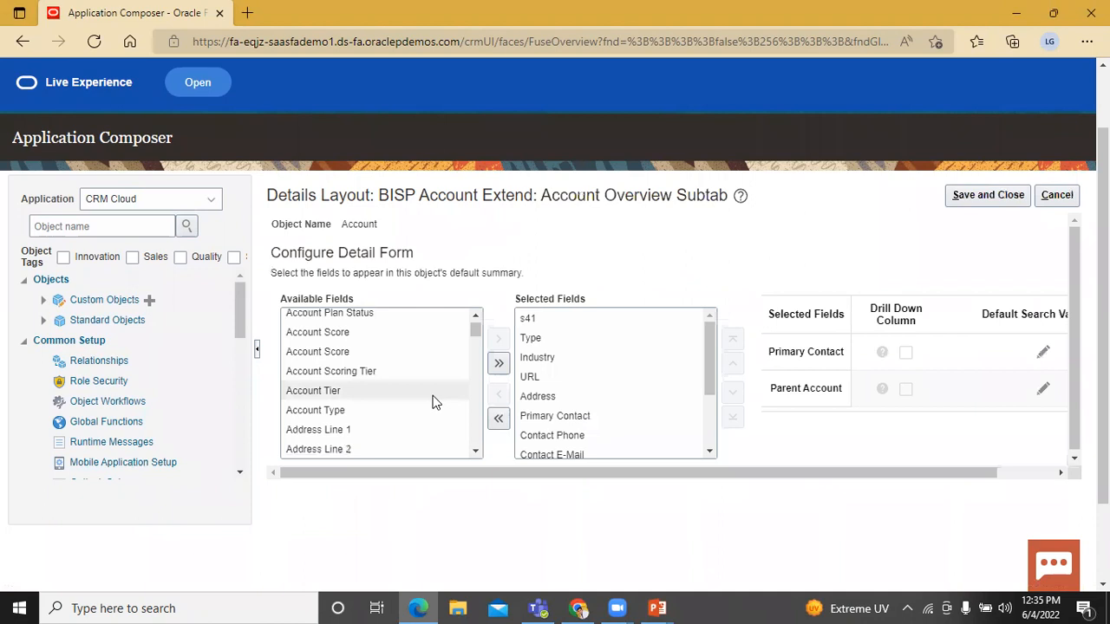
pyautogui.scroll(2, 434, 401)
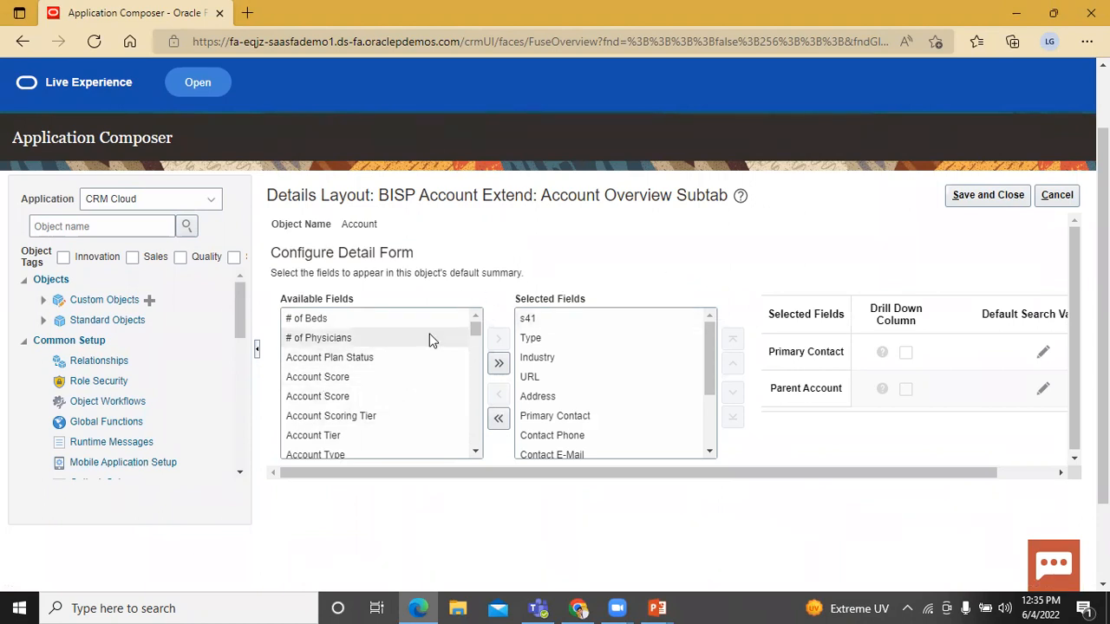
pyautogui.scroll(-2, 429, 338)
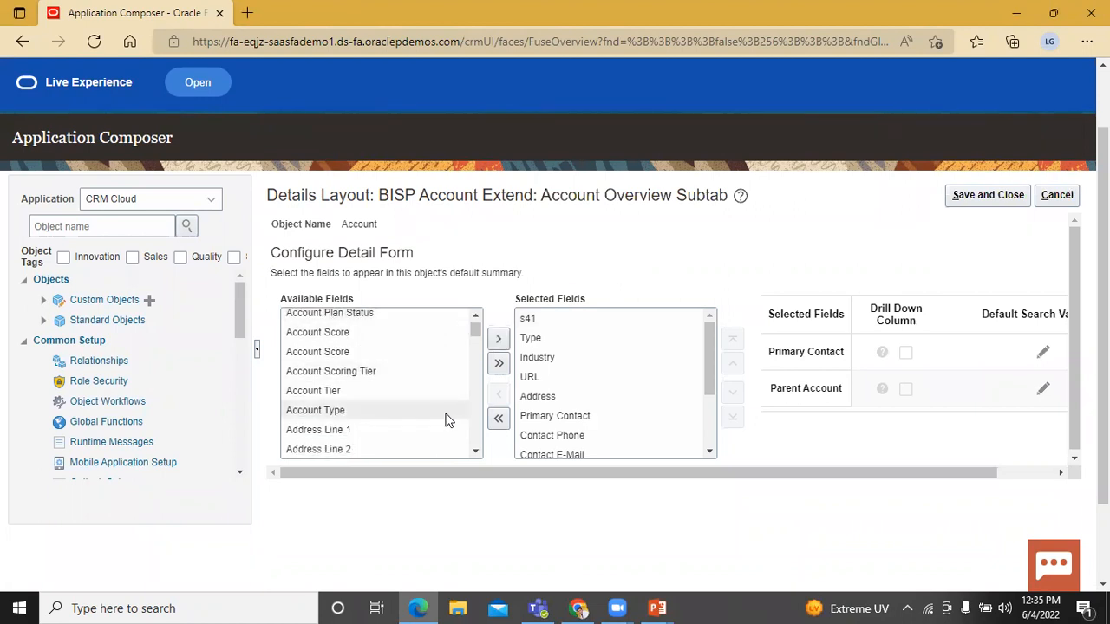
pyautogui.click(448, 418)
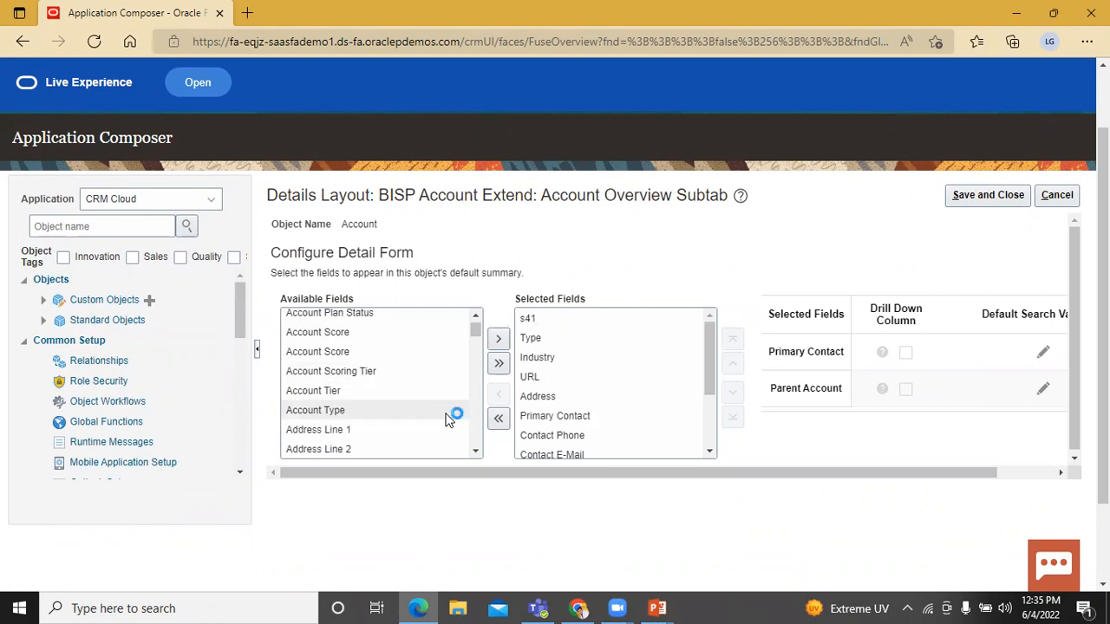
pyautogui.click(500, 342)
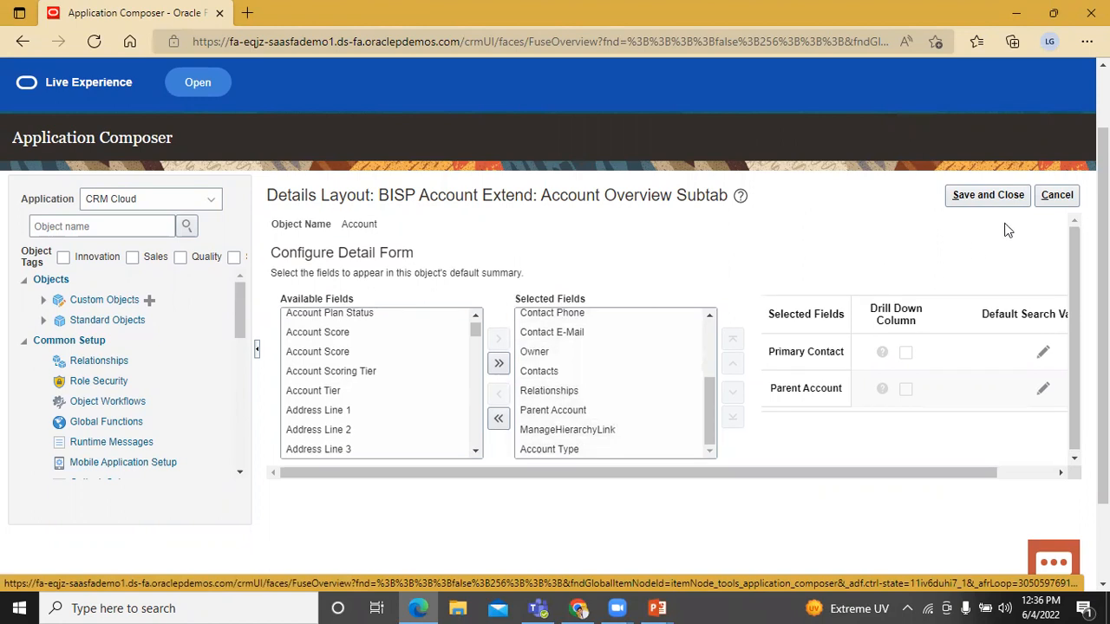
pyautogui.click(988, 195)
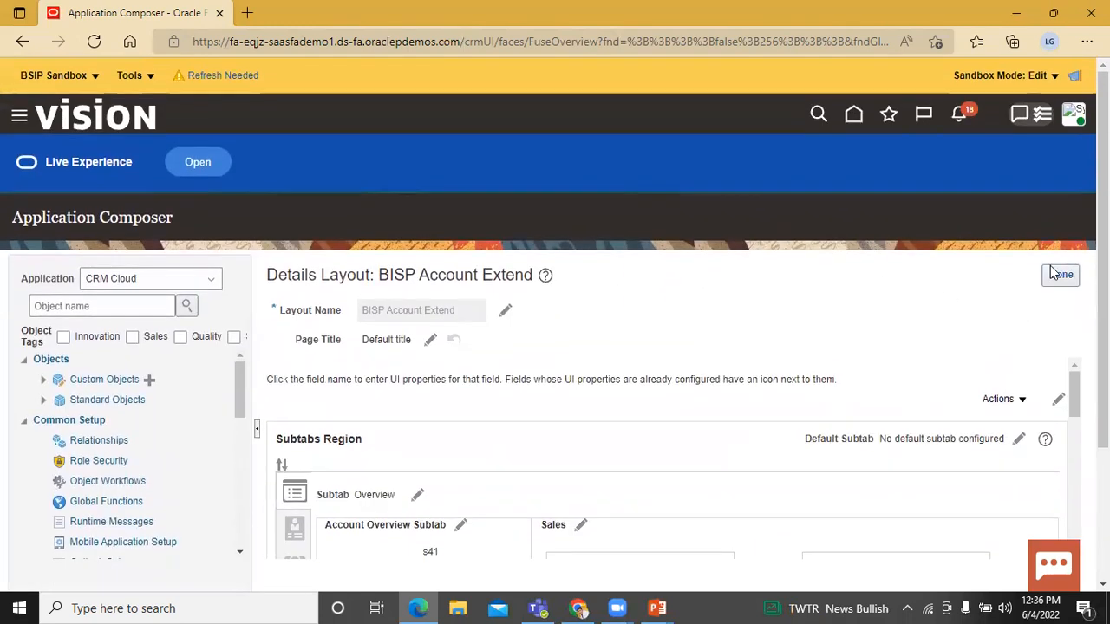
# Finish editing the BISP Account Extend layout and check its entry among the Account object's details page layouts
pyautogui.click(1059, 274)
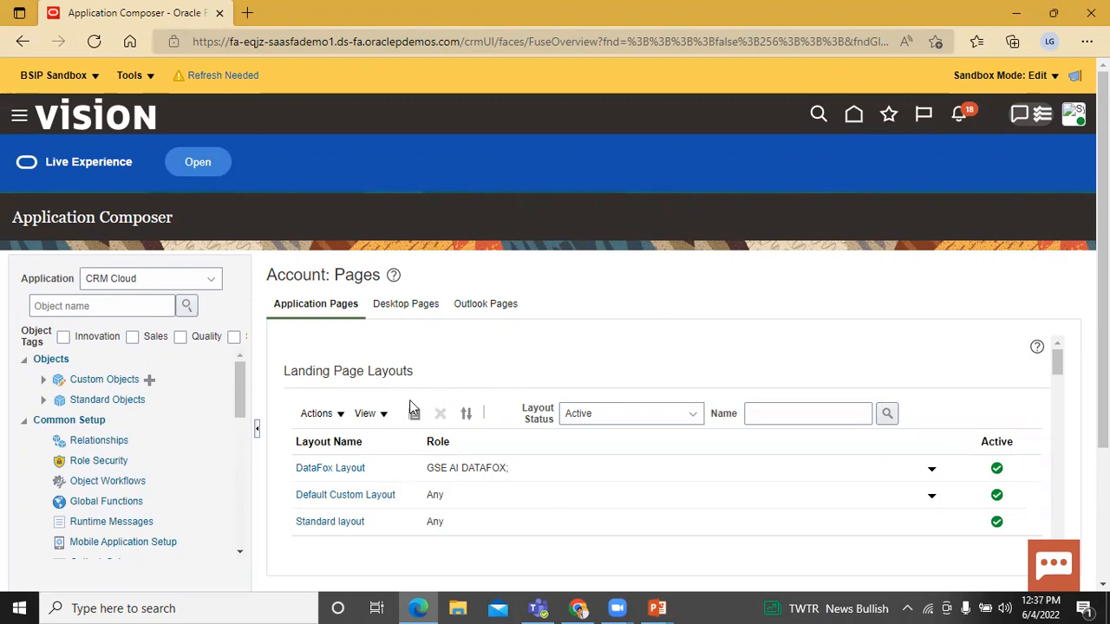
pyautogui.scroll(-5, 410, 402)
pyautogui.scroll(-3, 417, 398)
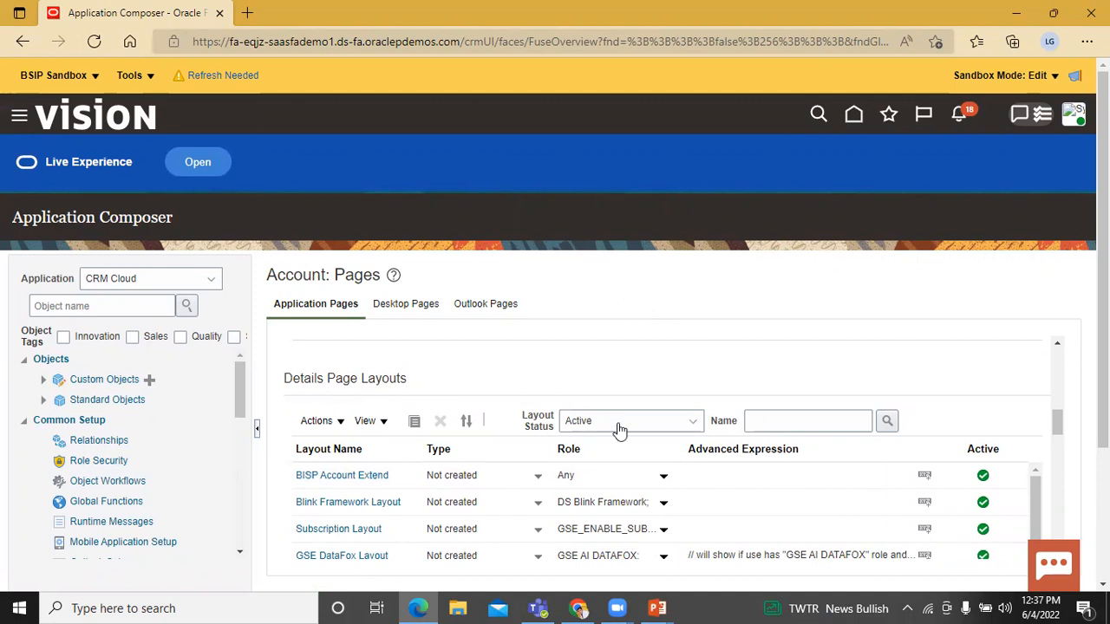
pyautogui.scroll(1, 607, 450)
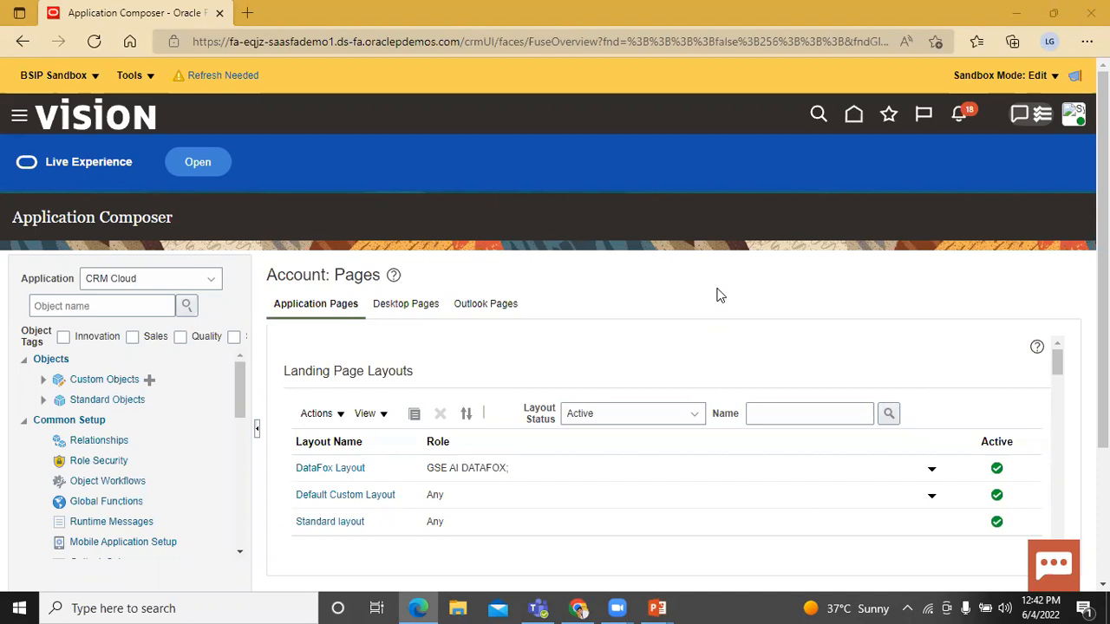
# Open the Accounts work area from the navigator's Sales group and show the My Accounts list
pyautogui.click(19, 115)
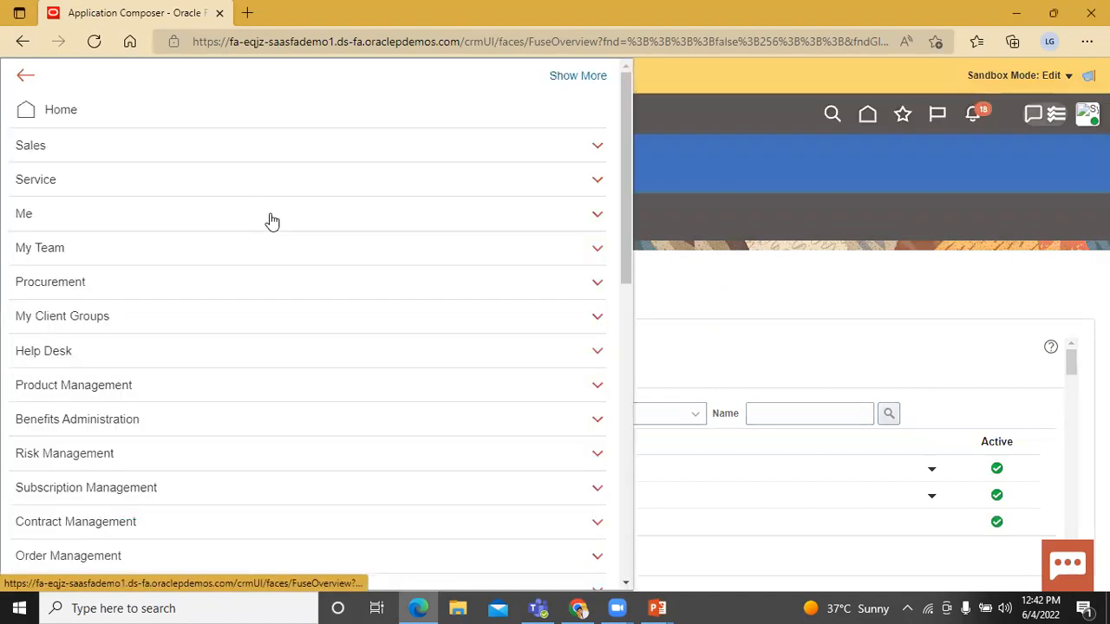
pyautogui.click(184, 150)
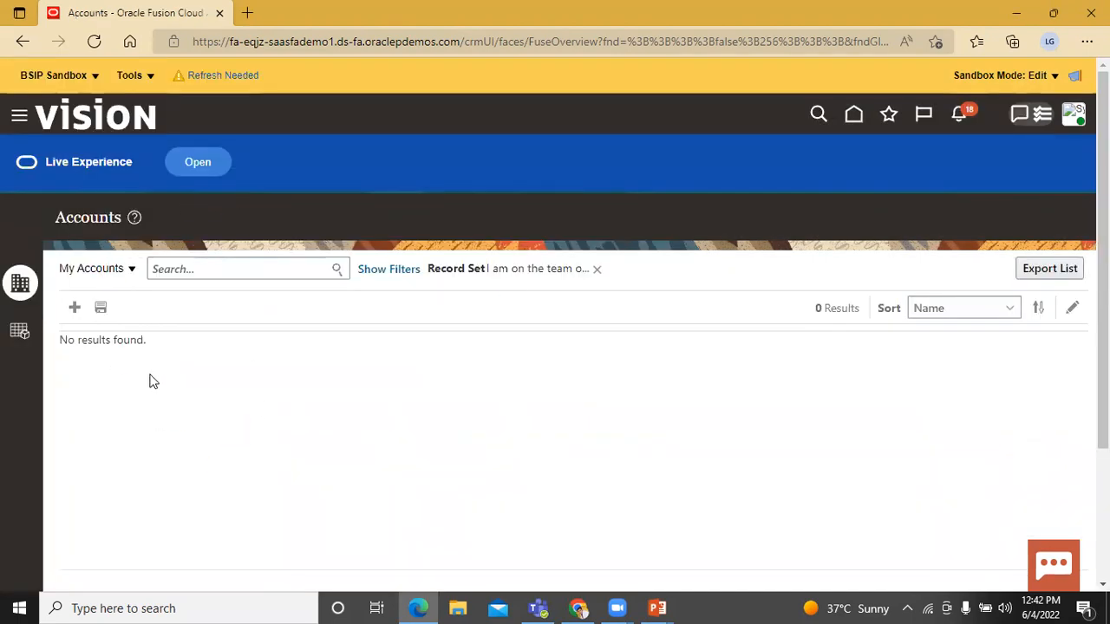
pyautogui.click(111, 269)
pyautogui.click(113, 292)
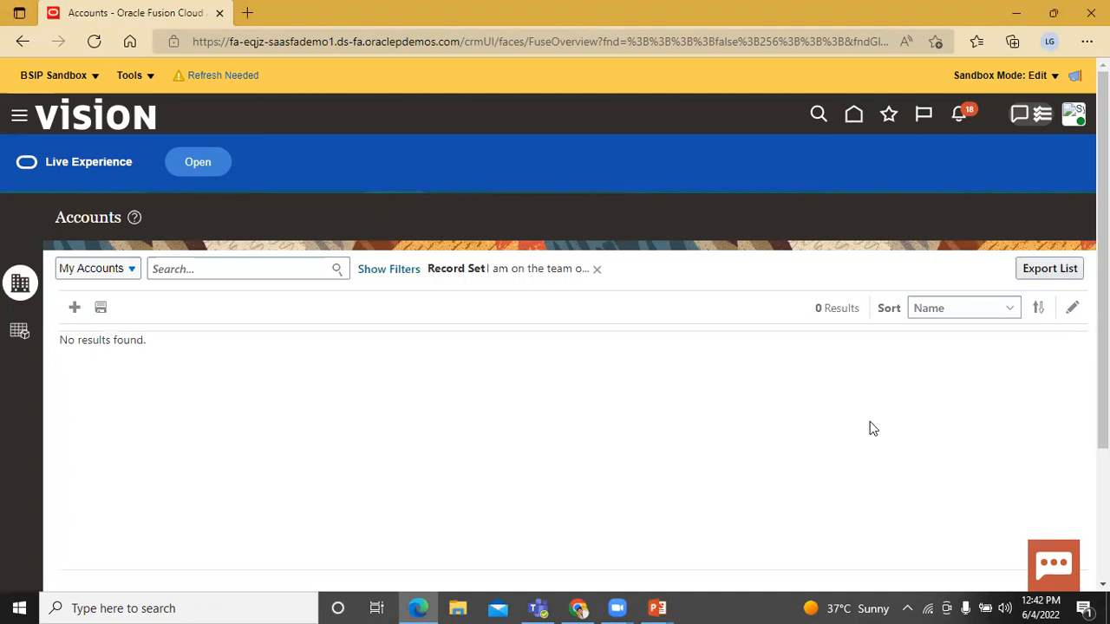
# Create a new account named "BISP Infonet" and save it, continuing to its edit page
pyautogui.click(75, 309)
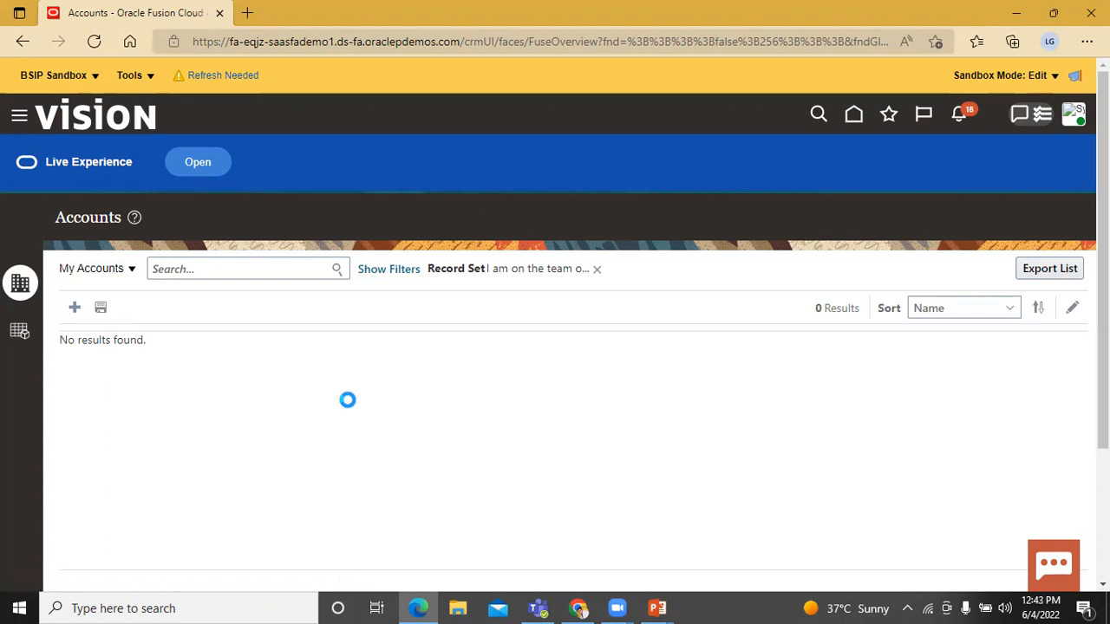
pyautogui.click(288, 359)
pyautogui.write('B')
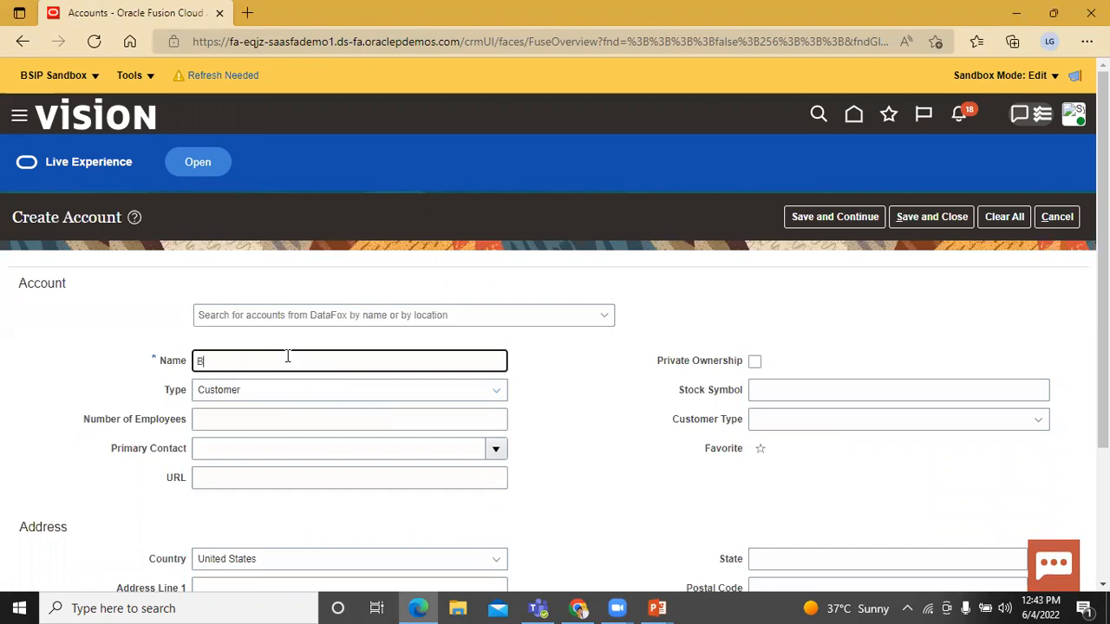
pyautogui.write('ISP Infonet')
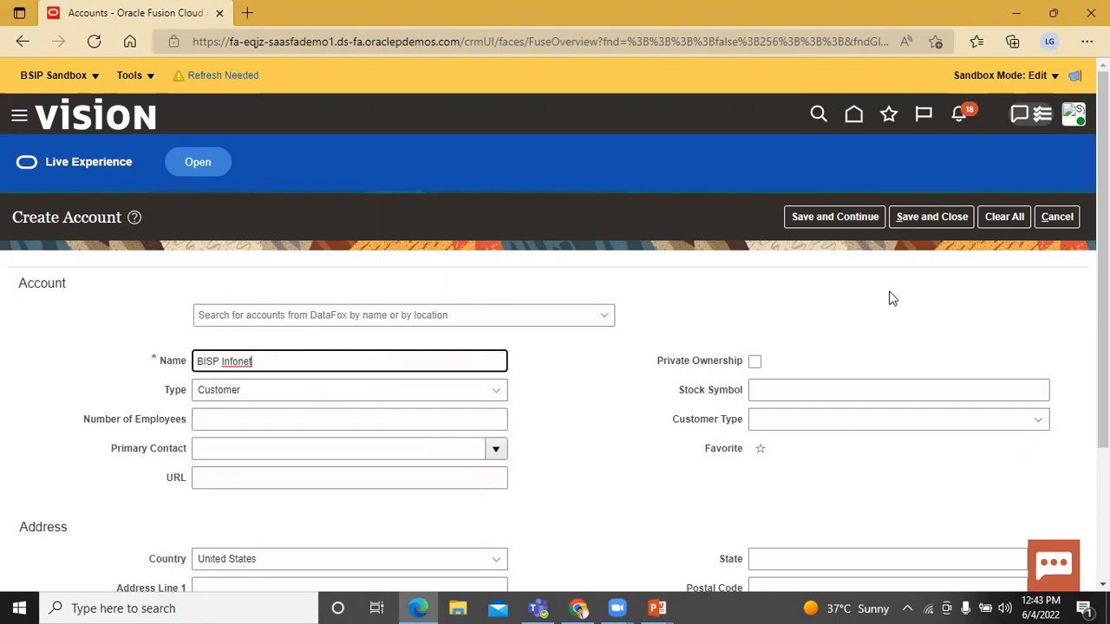
pyautogui.click(841, 218)
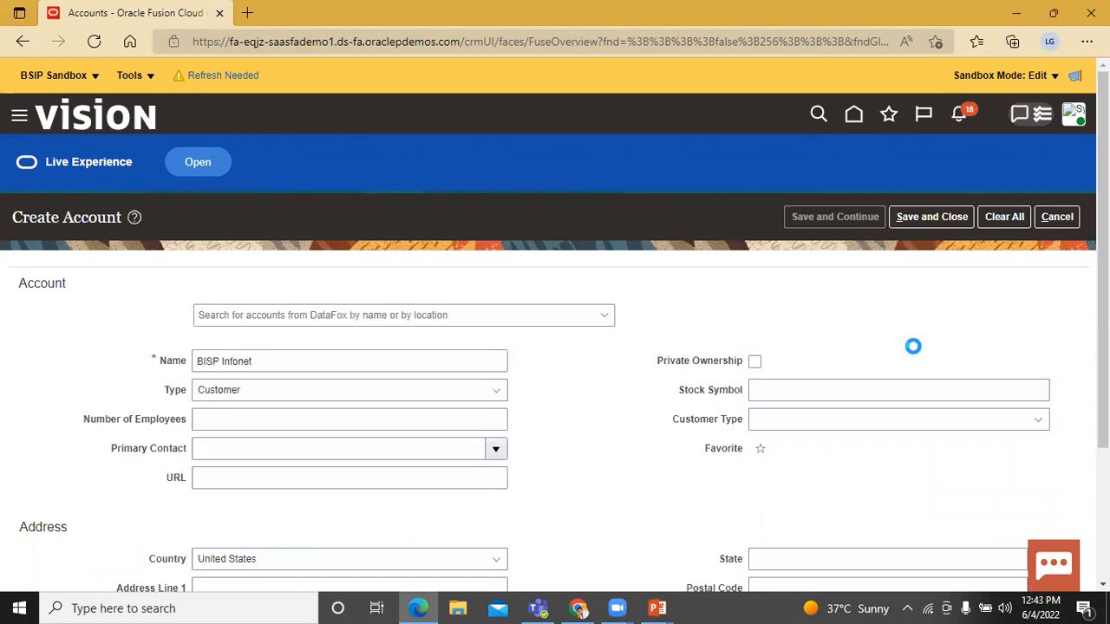
pyautogui.scroll(-2, 913, 346)
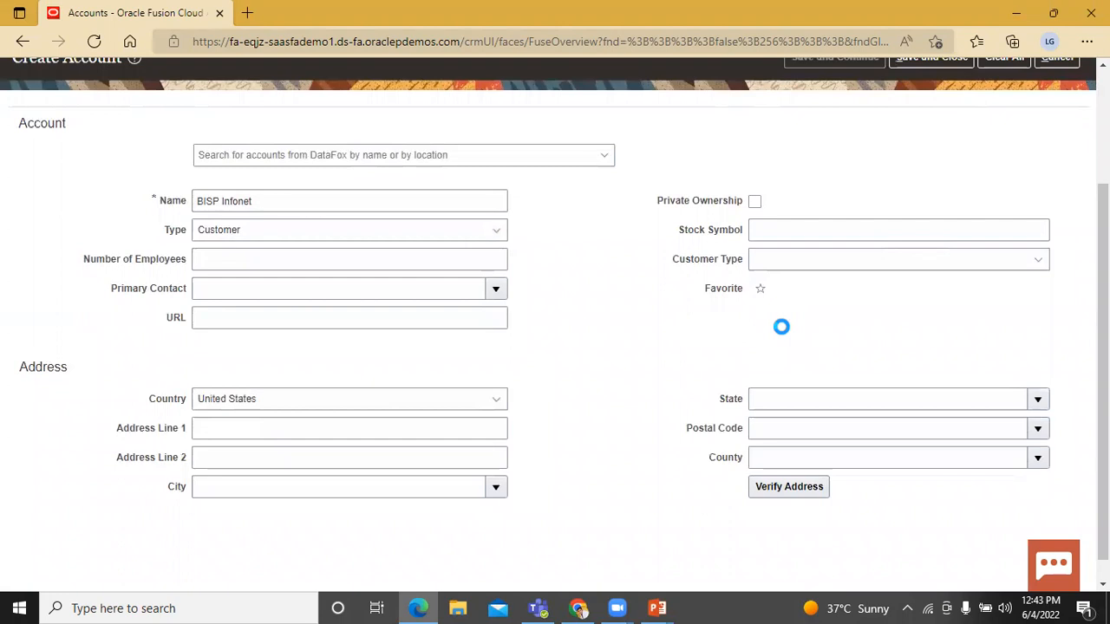
pyautogui.scroll(2, 782, 327)
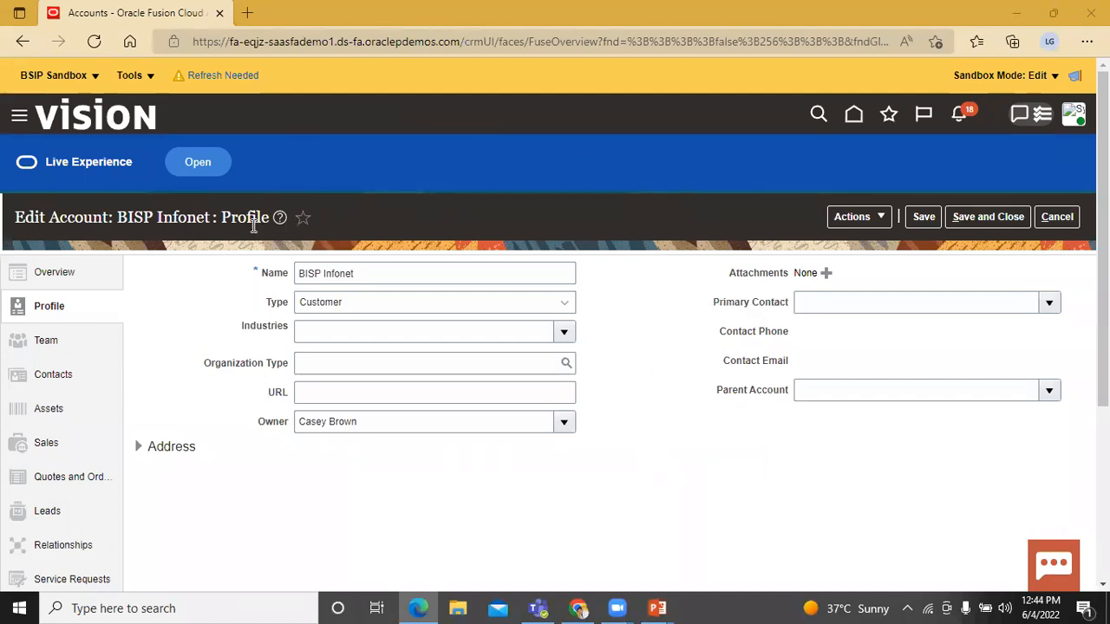
# Open the BISP Infonet account's Overview and check for the added Account Type field
pyautogui.click(58, 275)
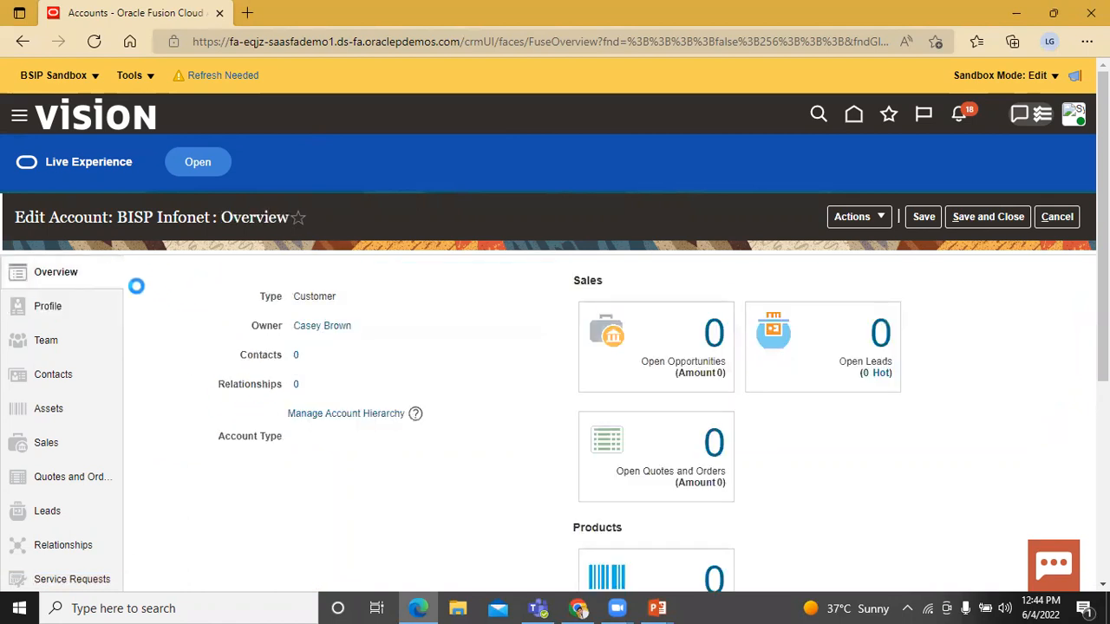
pyautogui.moveTo(215, 439); pyautogui.dragTo(312, 440)
pyautogui.click(368, 467)
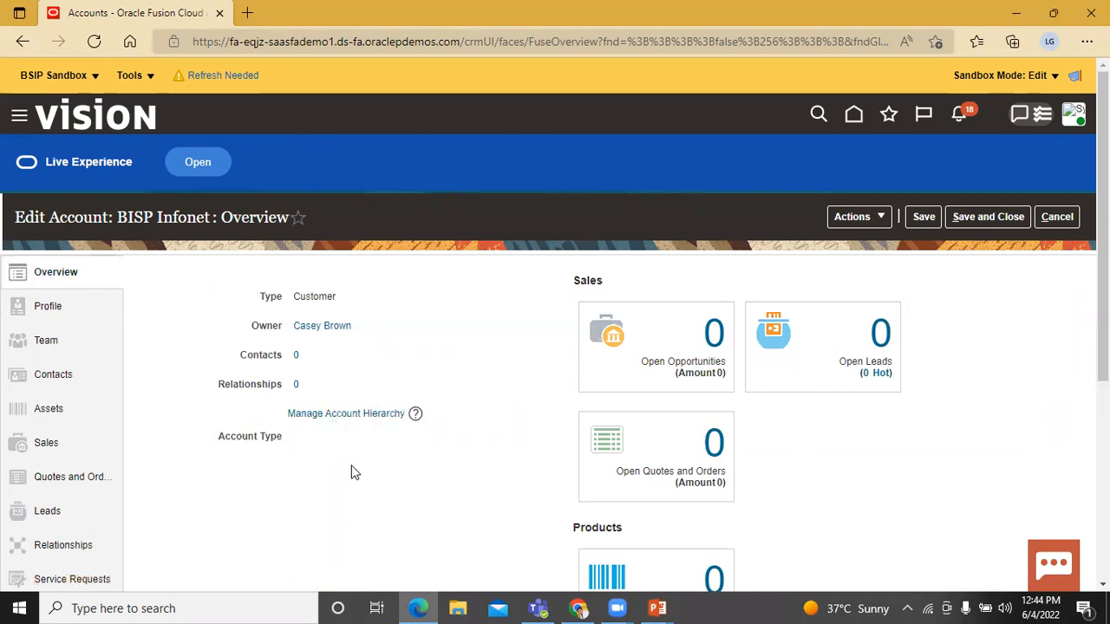